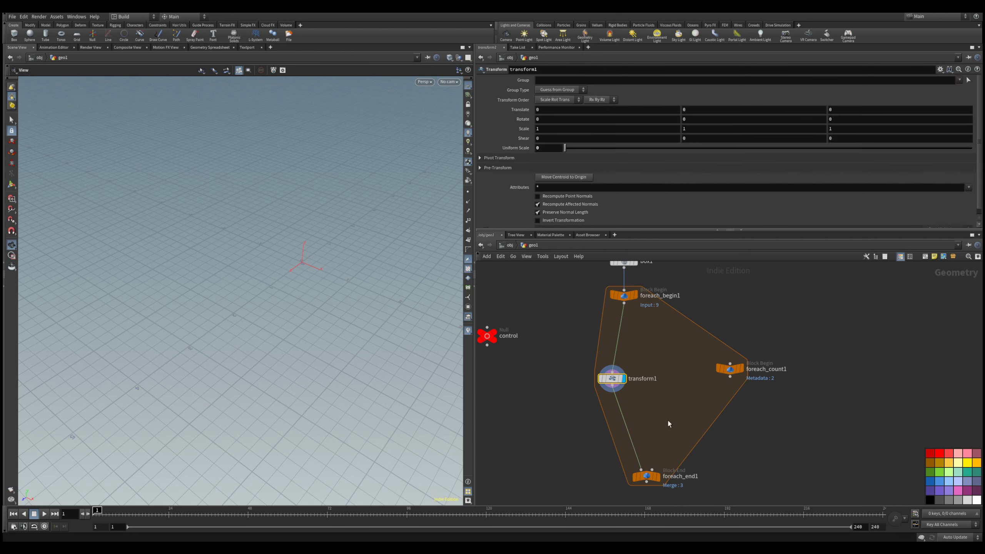
Make foreach_end1 the displayed node and review the settings of foreach_count1, foreach_begin1 and foreach_end1.
click(658, 476)
drag(753, 400, 731, 376)
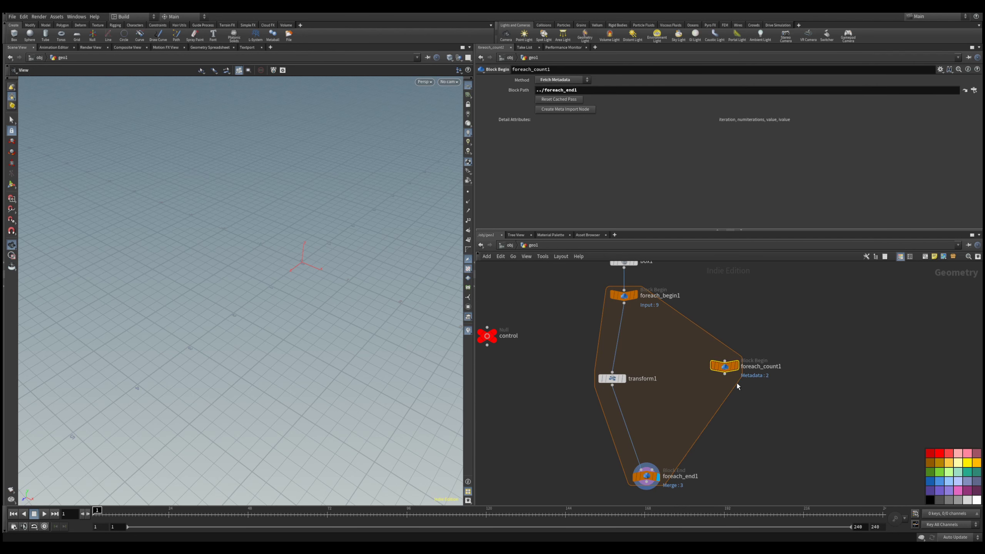
middle_drag(764, 382, 705, 338)
click(678, 427)
middle_drag(661, 453, 628, 538)
drag(667, 290, 604, 351)
middle_drag(649, 405, 635, 296)
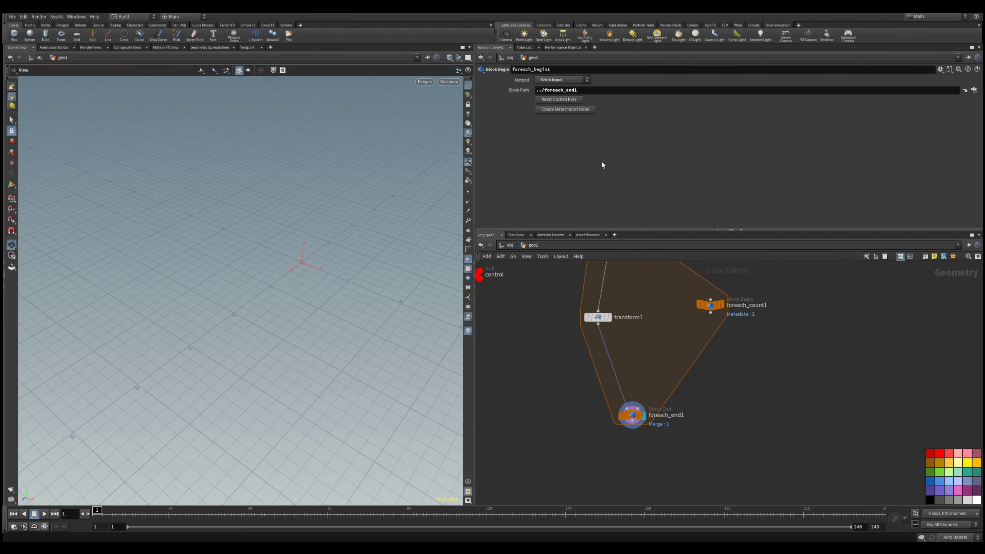
click(632, 416)
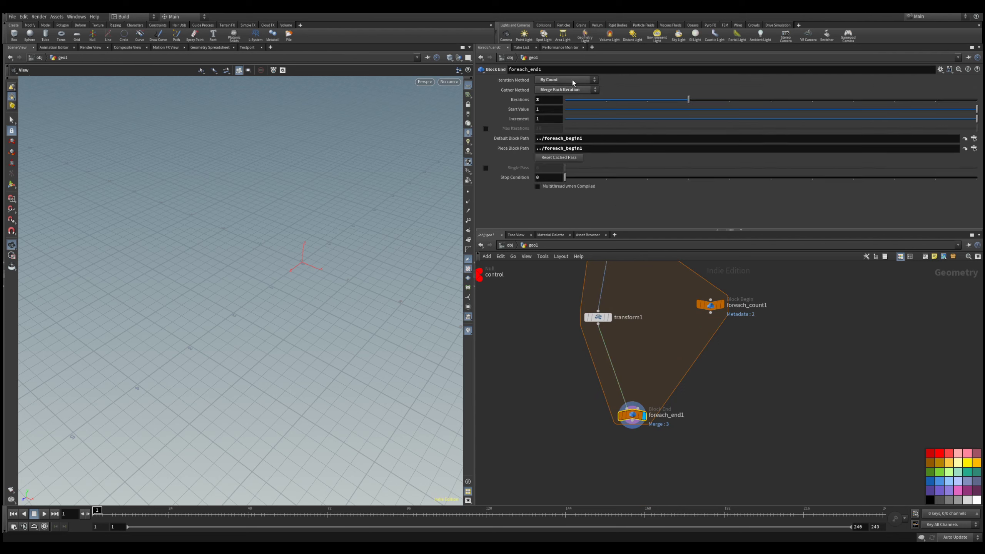
middle_drag(612, 270, 618, 383)
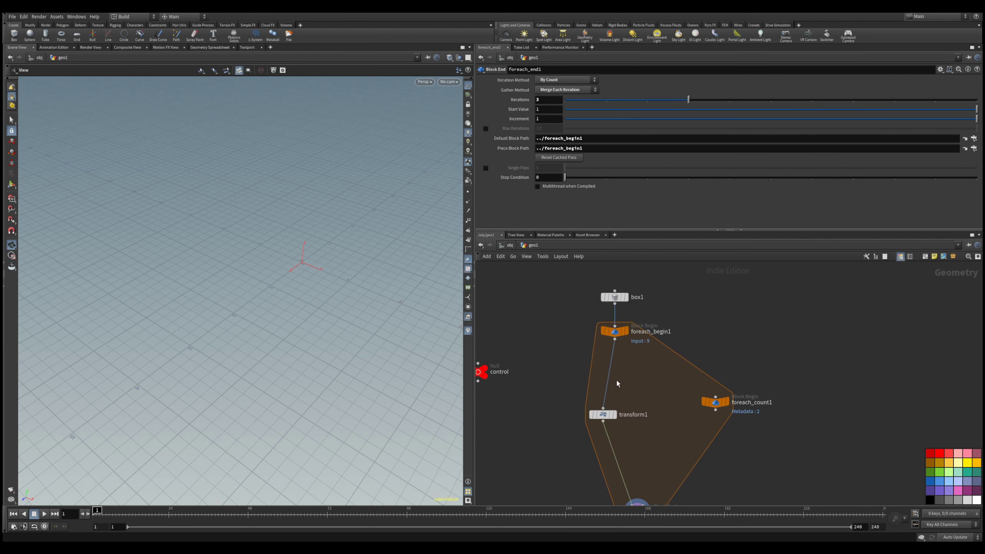
Move the box1 node farther above foreach_begin1 in the network.
click(614, 297)
key(l)
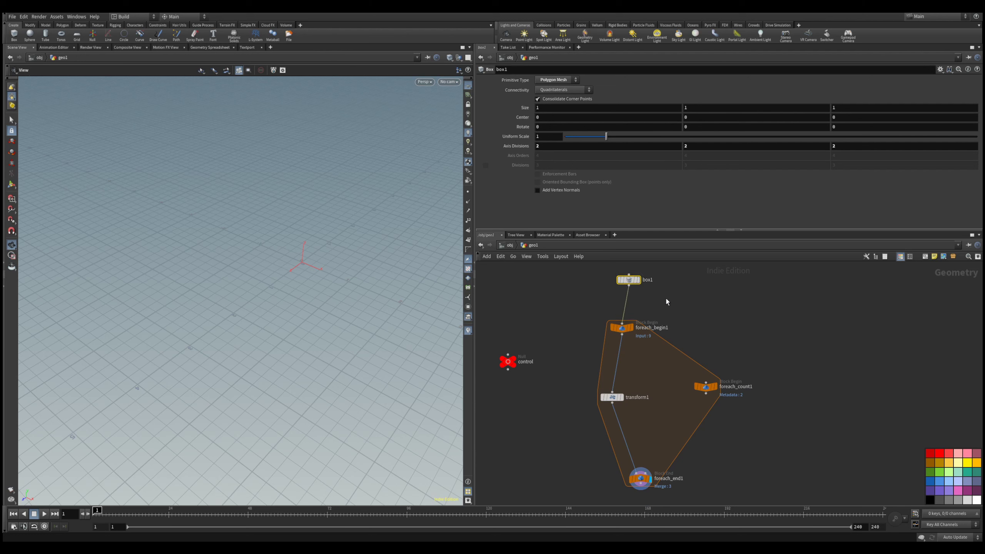
scroll(651, 379, up, 3)
middle_drag(650, 378, 726, 353)
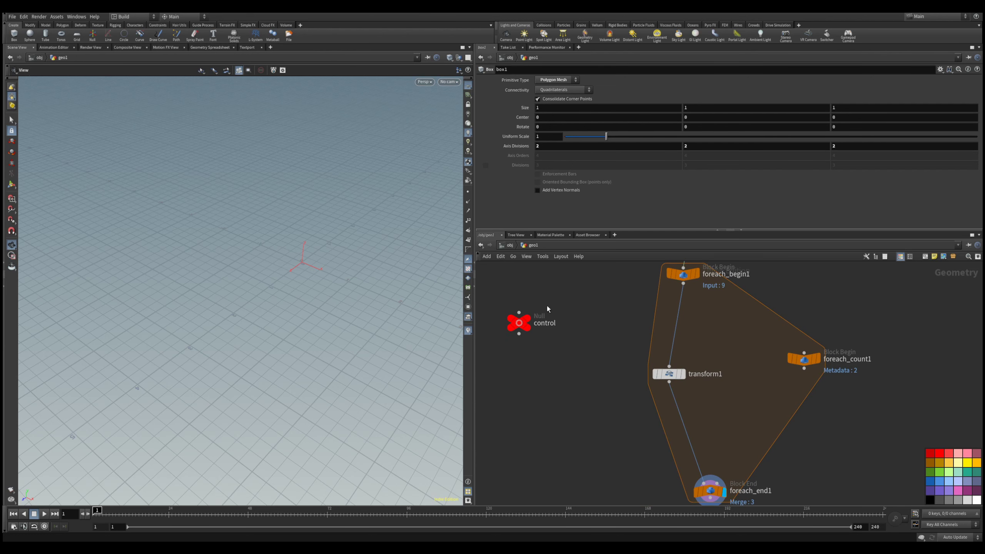
Open the control node's parameter interface editor and show the definition of its Folder Name multiparm block.
click(544, 323)
click(940, 68)
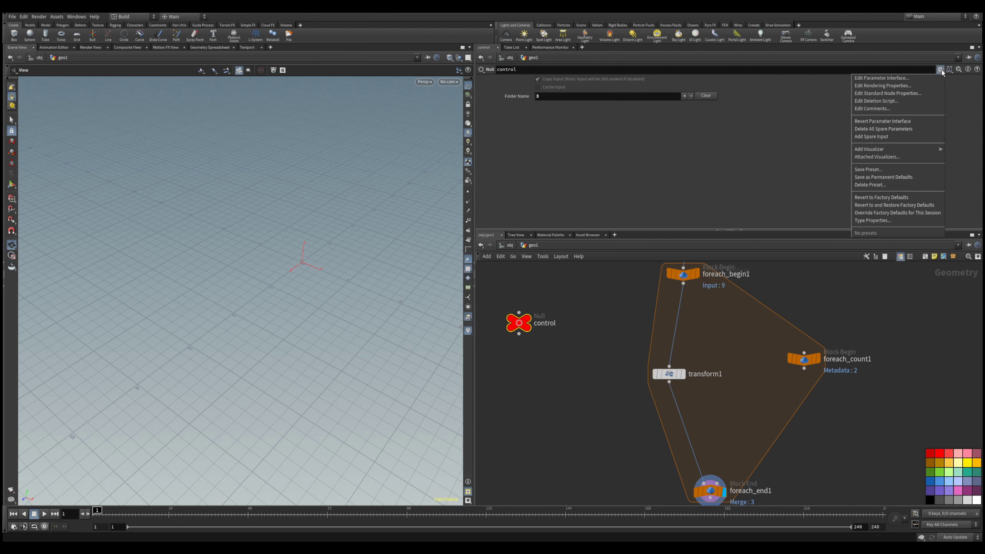
click(898, 213)
click(248, 202)
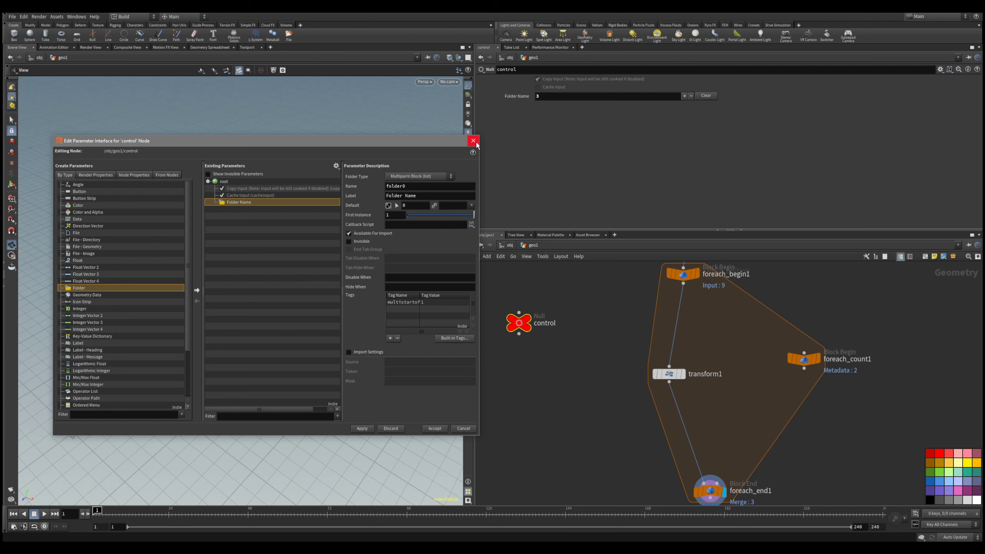
Review foreach_end1's iteration settings and the surrounding loop, and close the parameter interface editor.
middle_drag(682, 463, 664, 379)
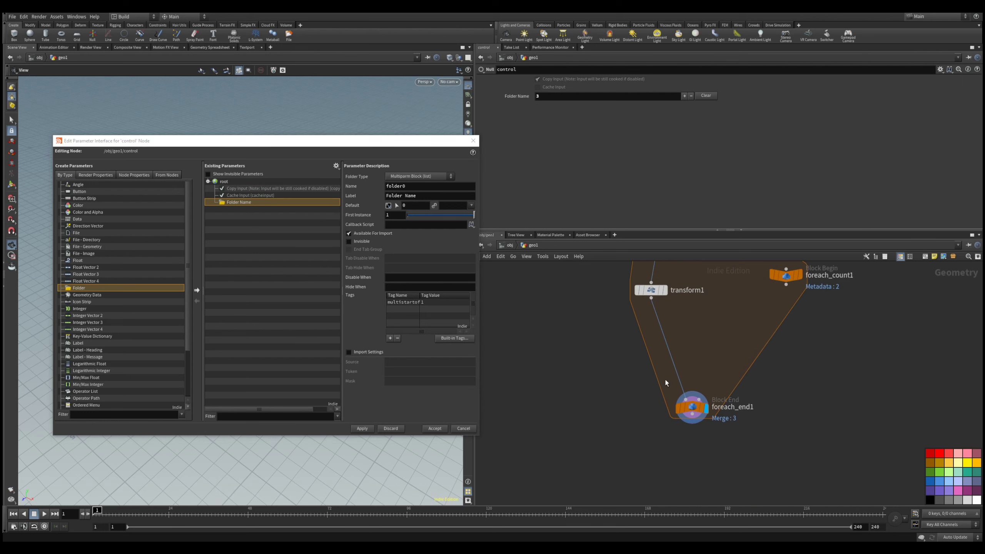
click(671, 412)
middle_drag(733, 366, 715, 415)
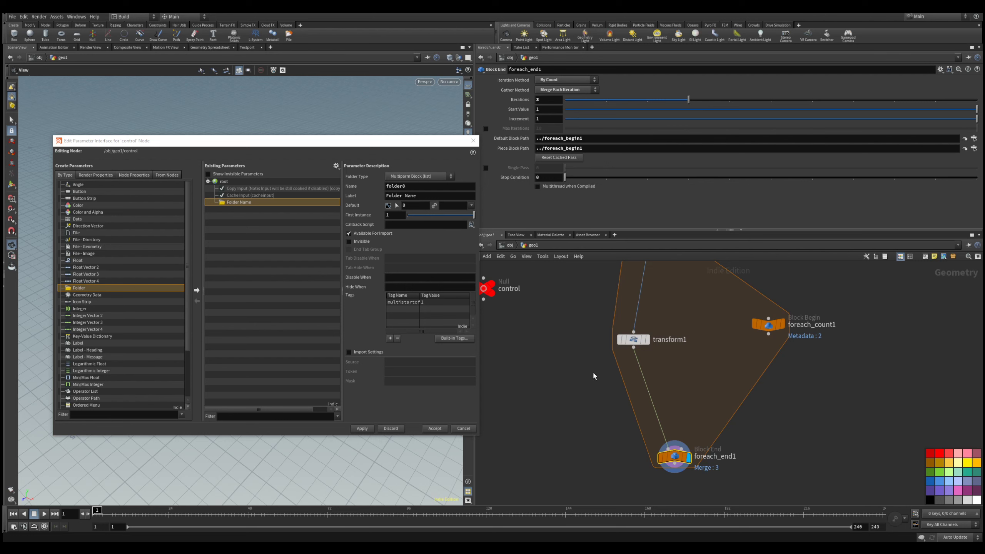
scroll(571, 387, down, 3)
scroll(640, 400, up, 2)
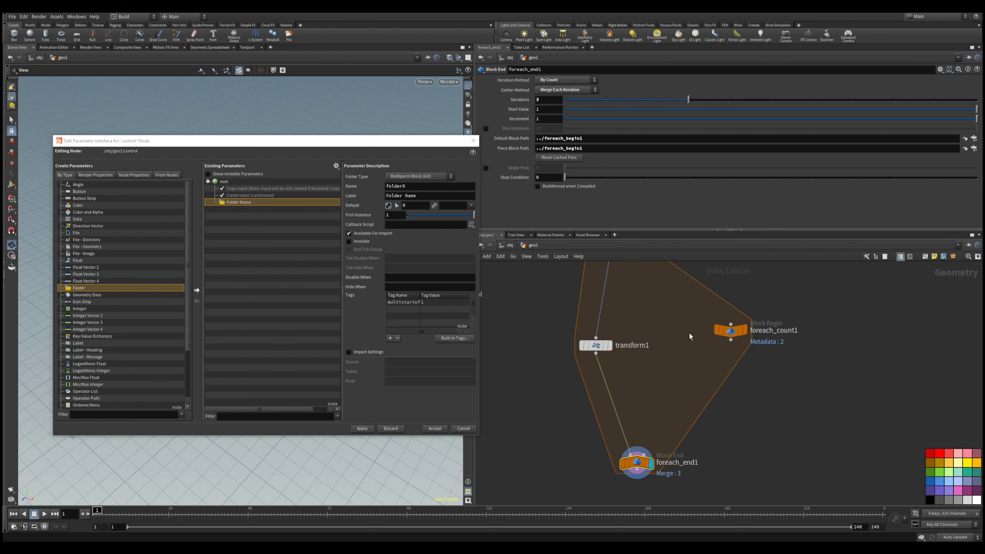
scroll(662, 387, down, 2)
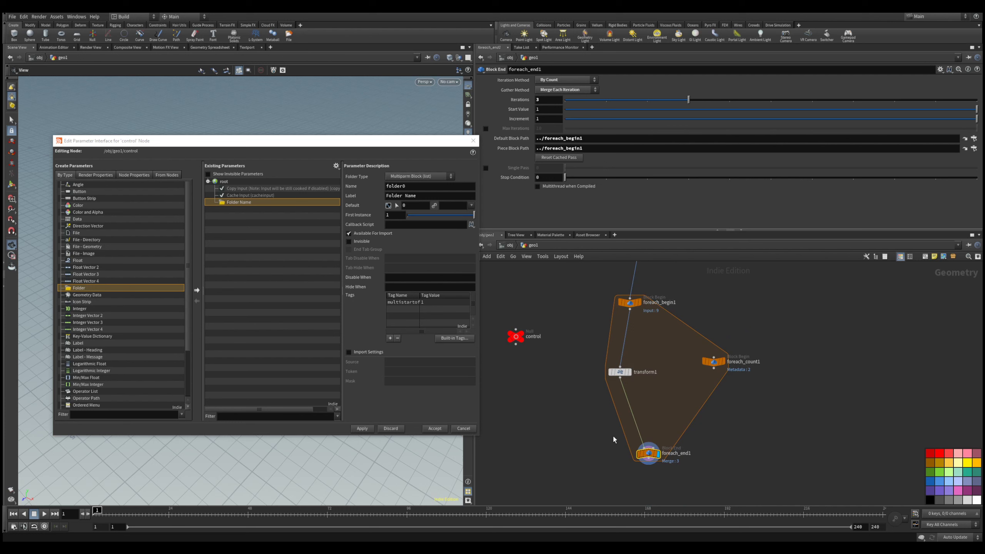
middle_drag(569, 443, 568, 440)
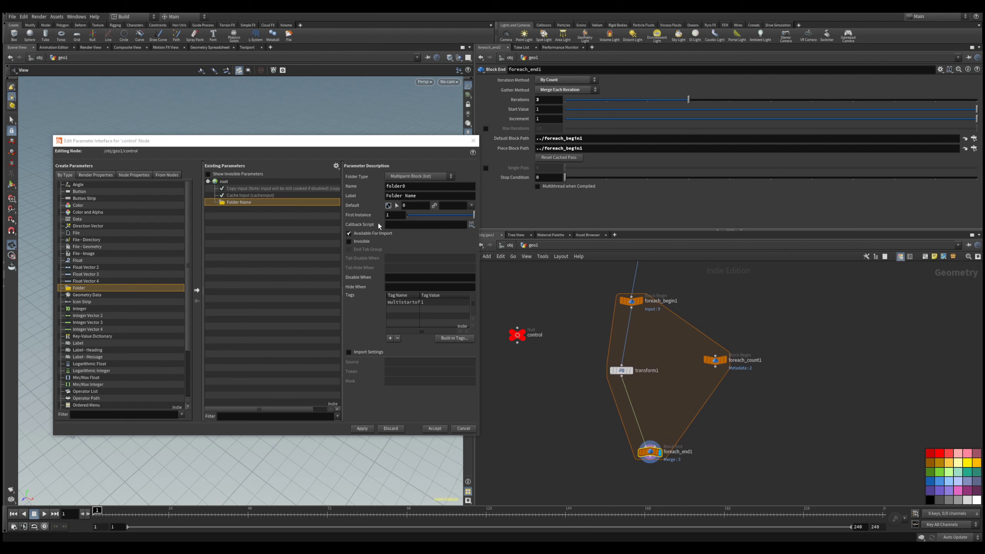
middle_drag(560, 412, 543, 382)
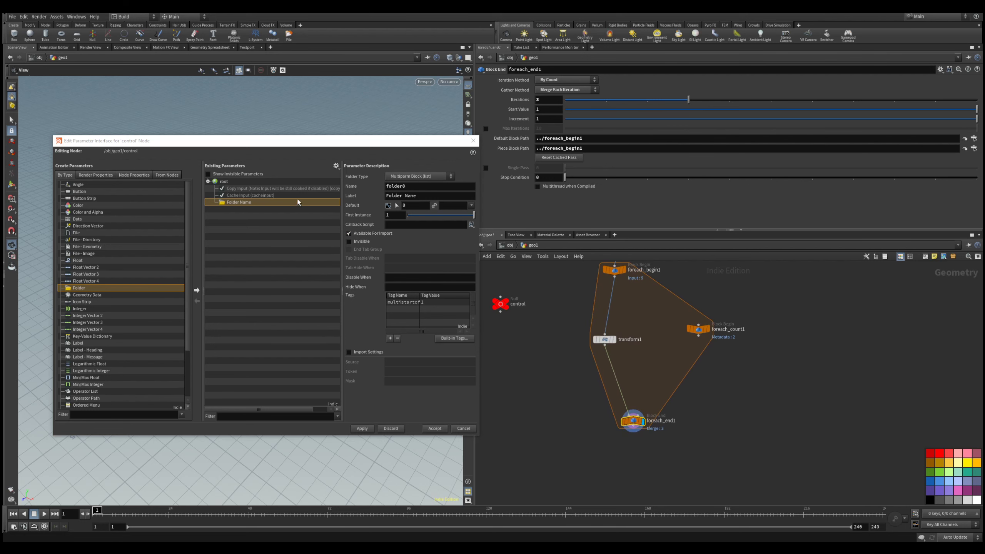
click(473, 140)
Set the control node's Folder Name parameter as a multiparm folder using MASSE Parm Utils.
drag(530, 271, 494, 323)
right_click(517, 101)
mouse_move(545, 132)
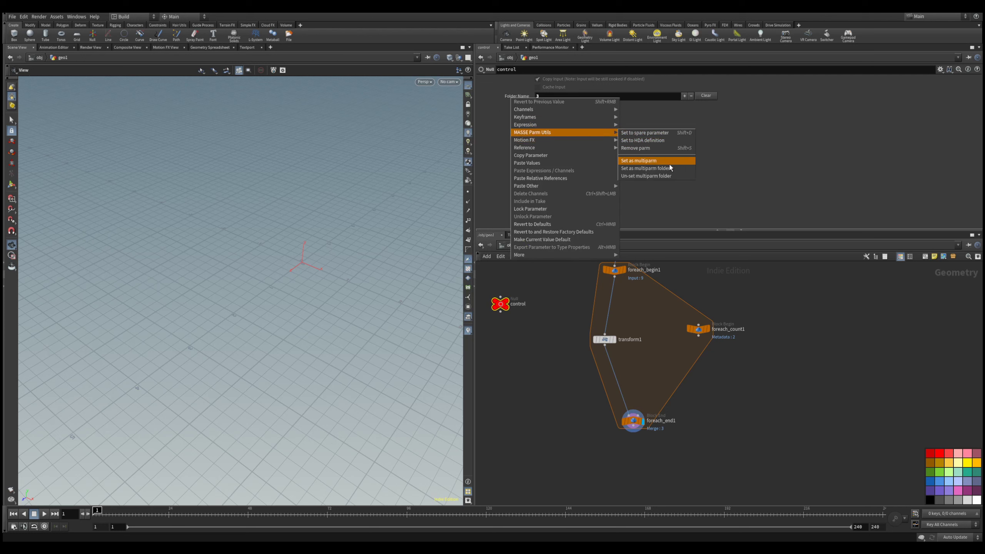
click(671, 177)
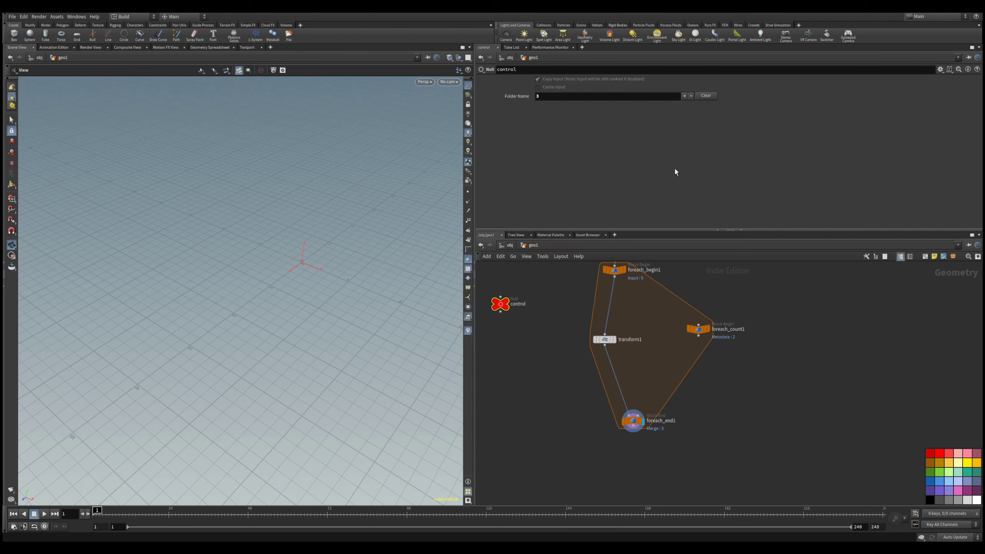
Set the foreach_count1 node as the multiparm counter using the MASSE parm node utils.
scroll(723, 343, up, 3)
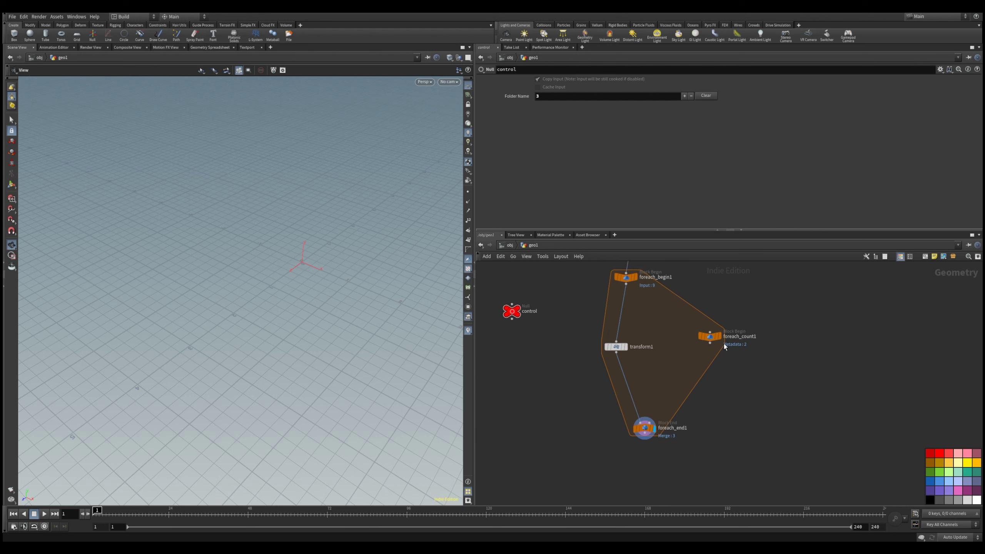
click(699, 330)
right_click(700, 332)
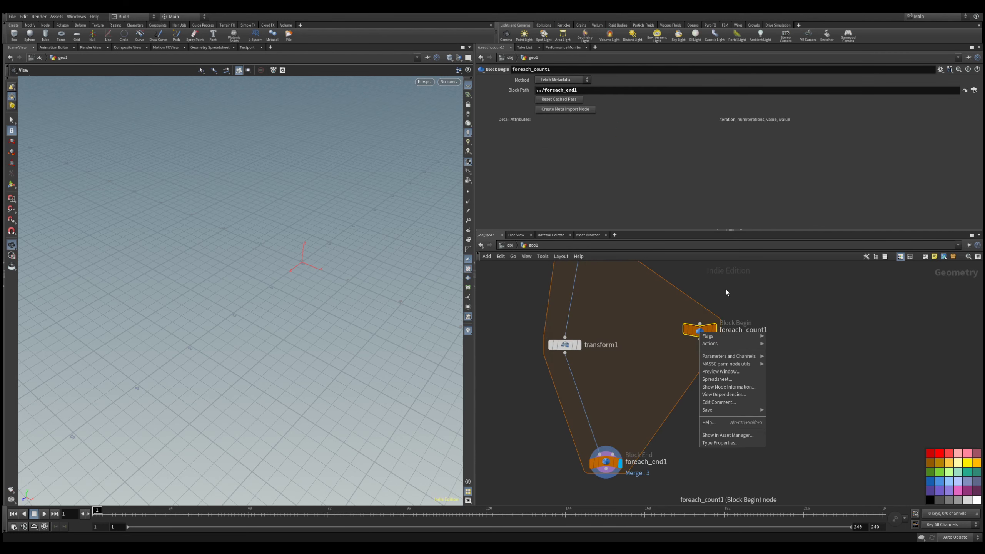
middle_drag(722, 291, 705, 318)
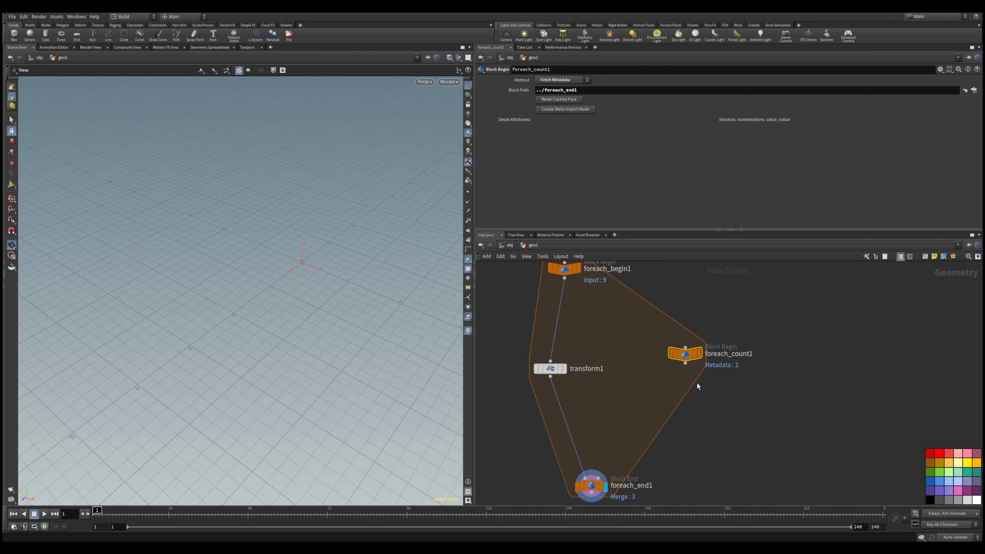
right_click(686, 355)
right_click(681, 358)
mouse_move(712, 391)
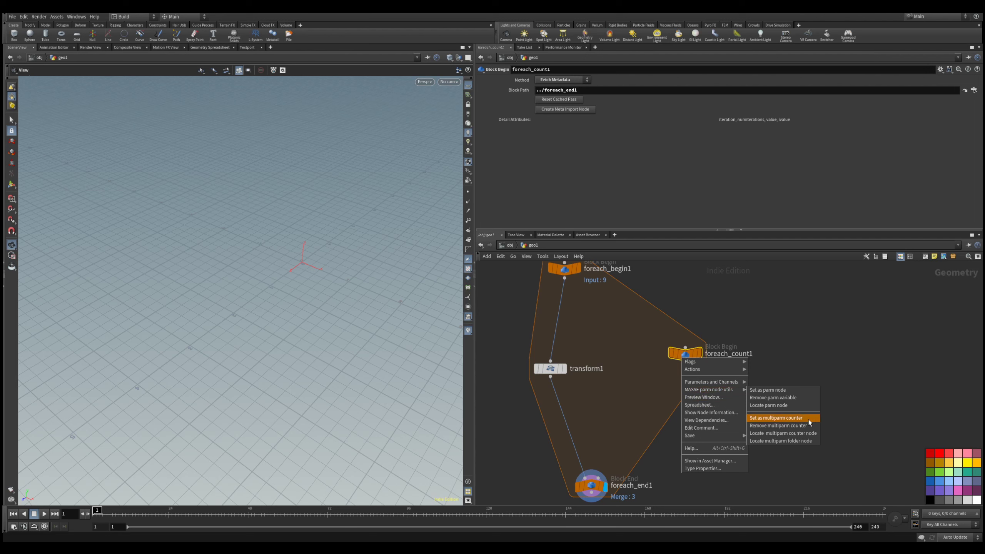
click(775, 418)
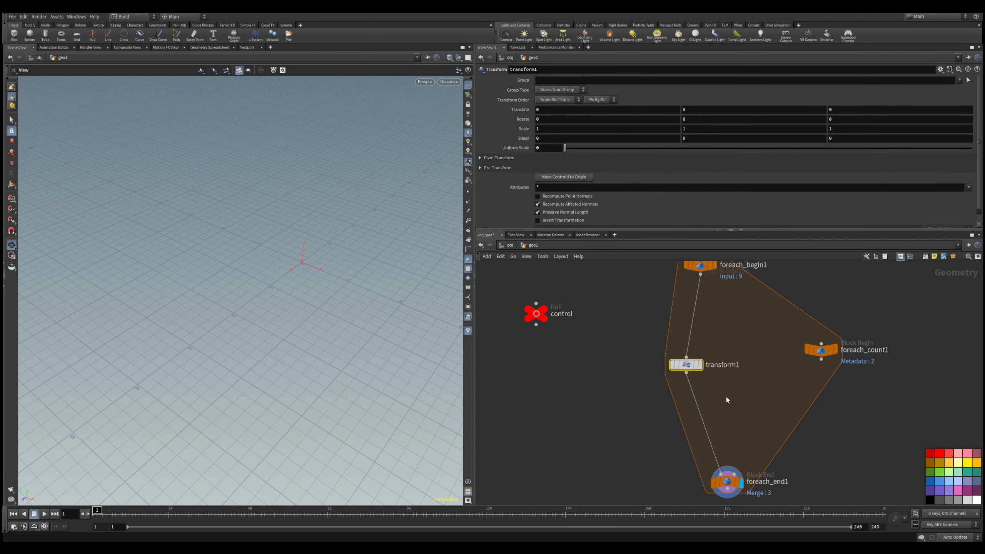
Compare the control node's Folder Name count with the Iterations setting of foreach_end1.
drag(587, 308, 542, 346)
middle_drag(720, 442, 681, 383)
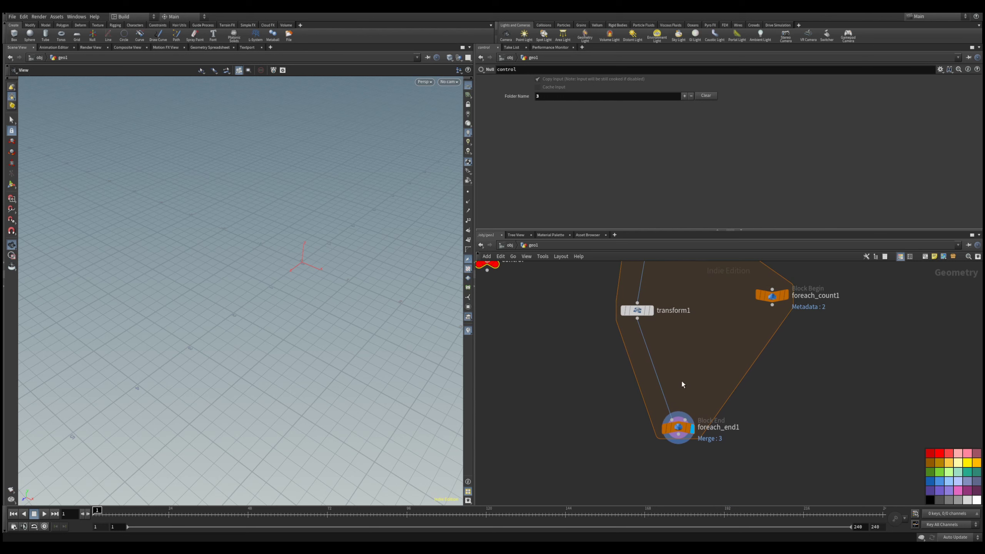
middle_drag(543, 354, 629, 389)
drag(623, 347, 569, 294)
middle_drag(644, 408, 620, 381)
drag(700, 412, 793, 485)
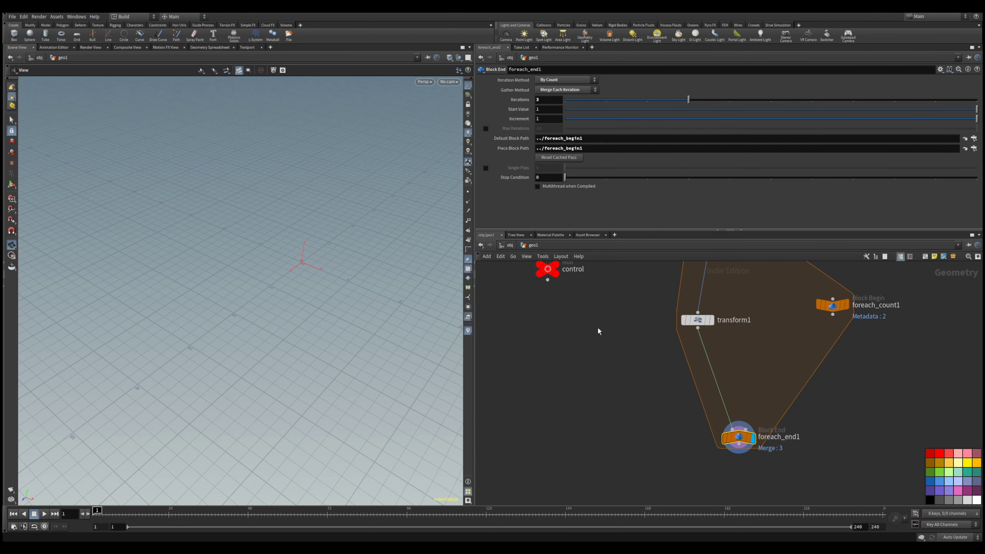
Copy the Folder Name parameter of the control node.
middle_drag(598, 330, 635, 388)
drag(635, 388, 572, 288)
right_click(551, 93)
click(537, 105)
right_click(517, 96)
right_click(561, 94)
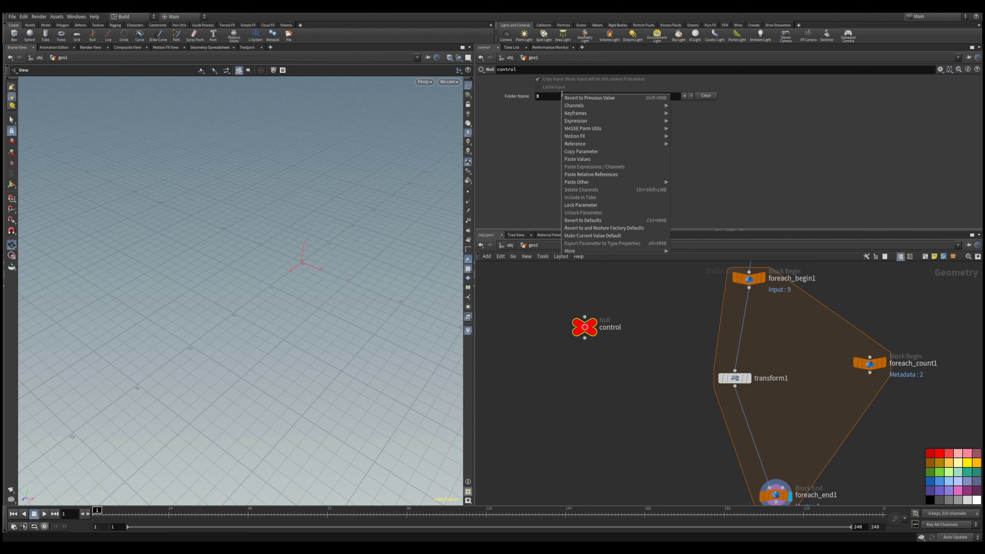
click(544, 98)
right_click(525, 97)
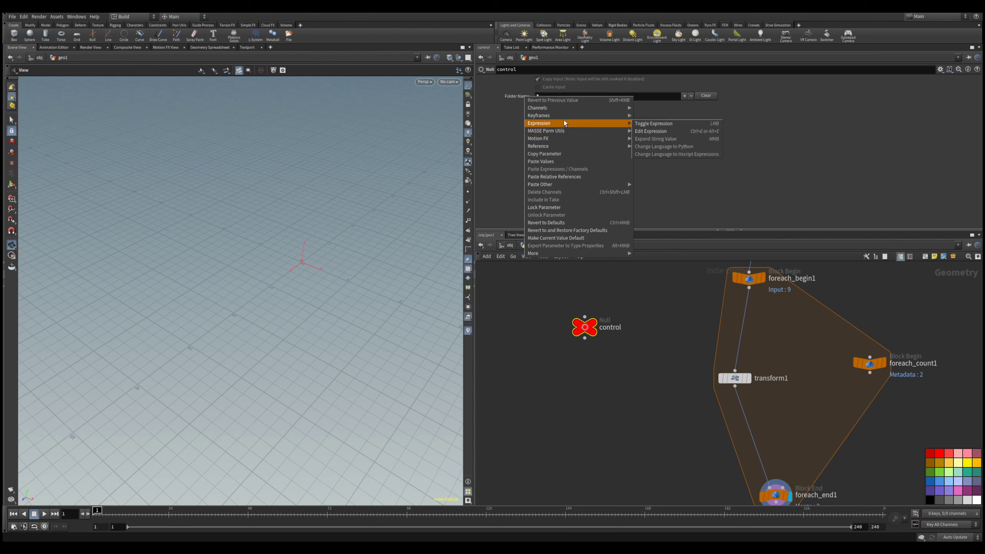
click(571, 154)
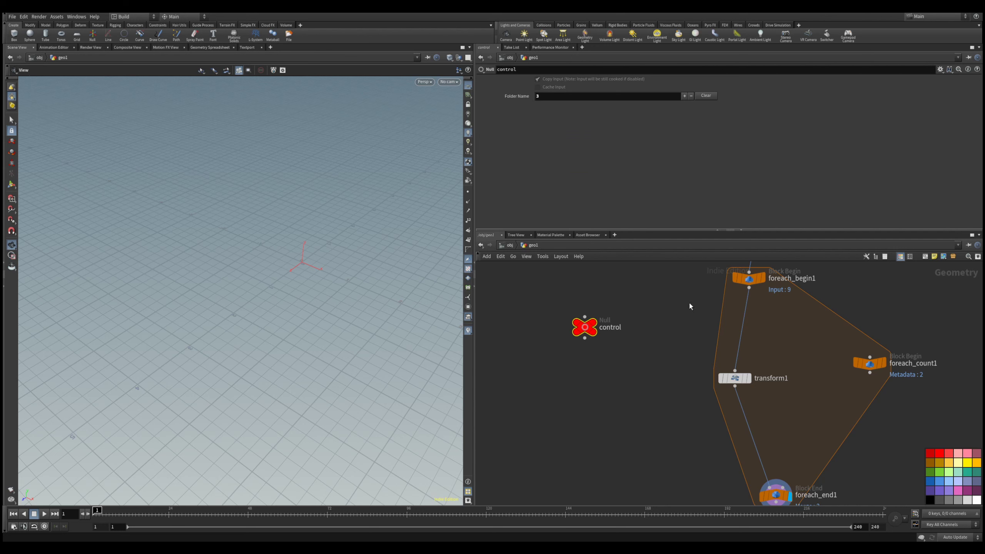
Paste the copied parameter as a relative reference into the Iterations of foreach_end1.
middle_drag(652, 364, 594, 244)
click(711, 382)
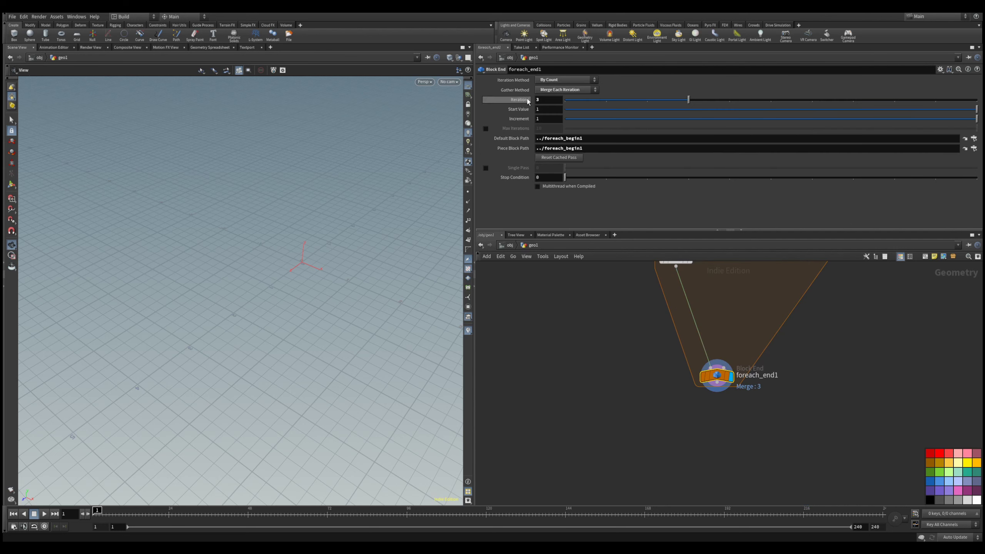
drag(676, 102, 617, 105)
right_click(549, 100)
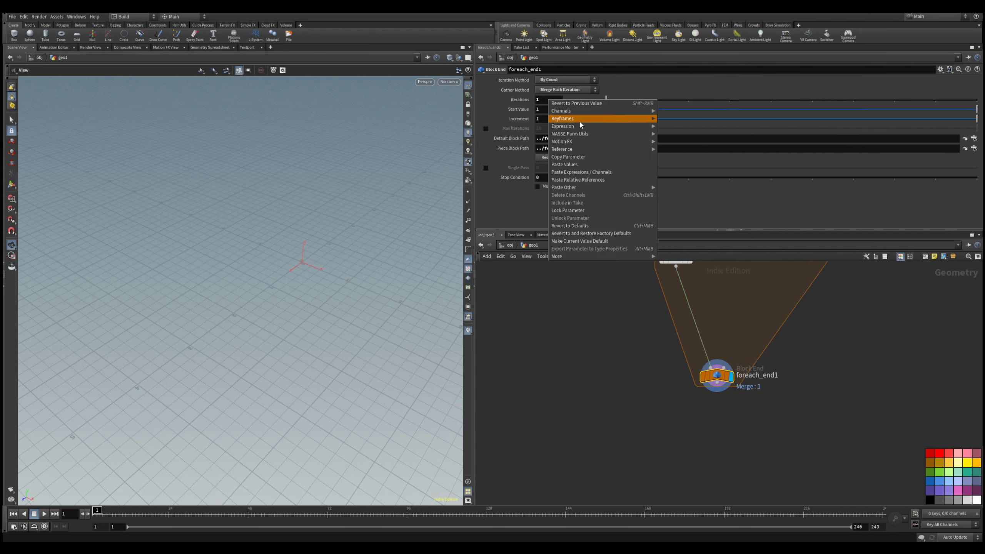
click(608, 182)
key(h)
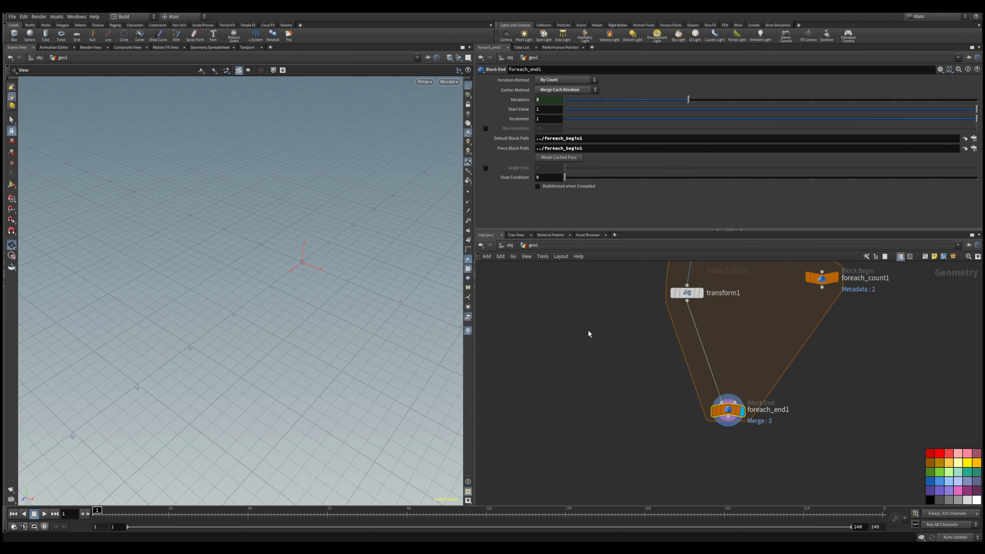
Raise the control node's Folder Name count to 5 and make foreach_end1 the displayed node.
click(564, 318)
scroll(573, 321, up, 2)
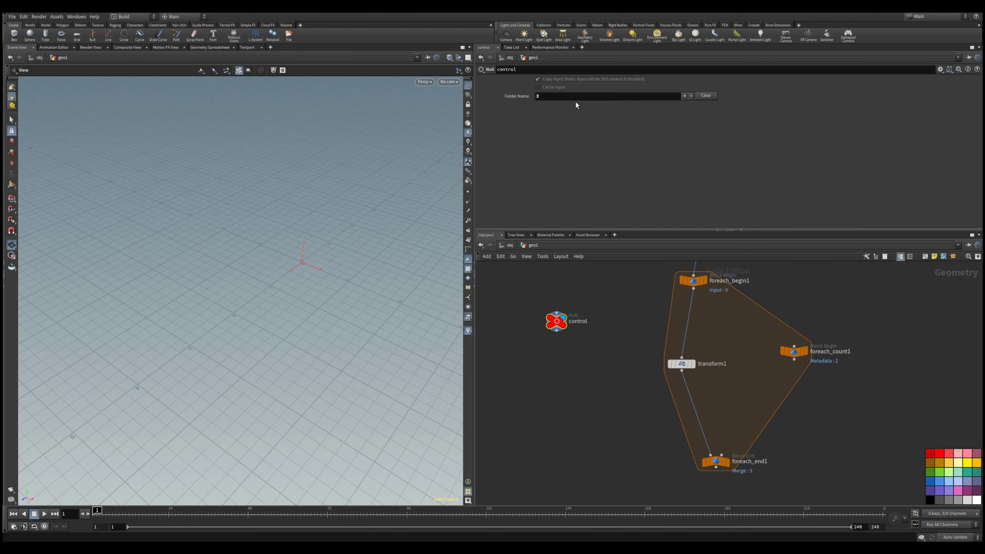
scroll(735, 458, up, 2)
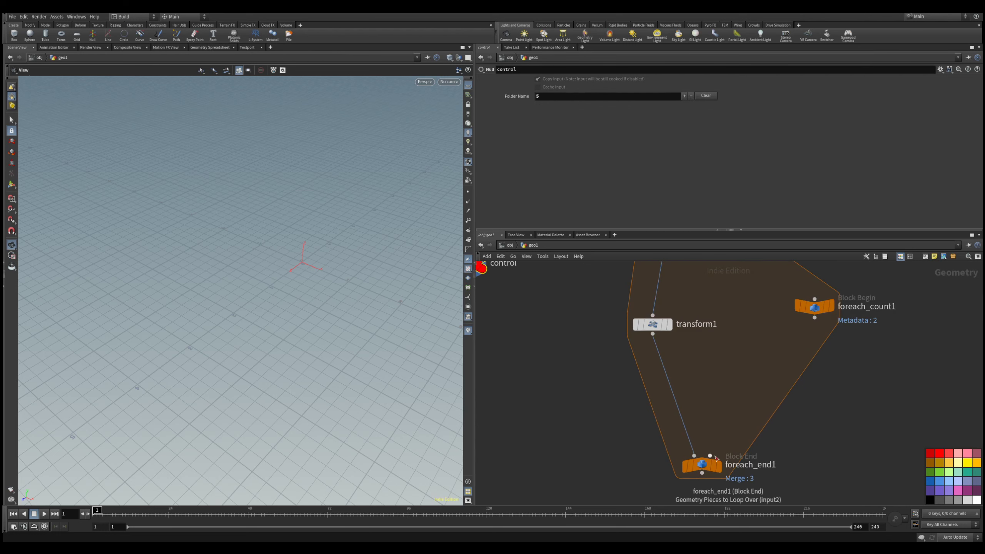
mouse_move(722, 483)
click(726, 447)
middle_drag(565, 378, 609, 412)
scroll(609, 412, down, 2)
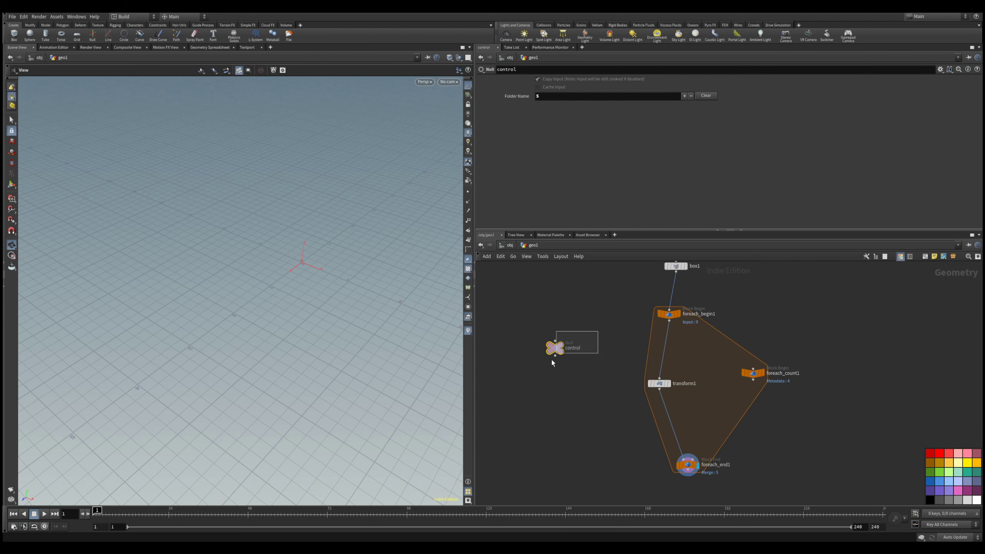
Test the link by varying the control node's Folder Name count, ending at 5, and check the Iterations of foreach_end1.
click(690, 96)
click(691, 96)
click(690, 96)
click(690, 96)
middle_drag(708, 436, 688, 395)
click(674, 433)
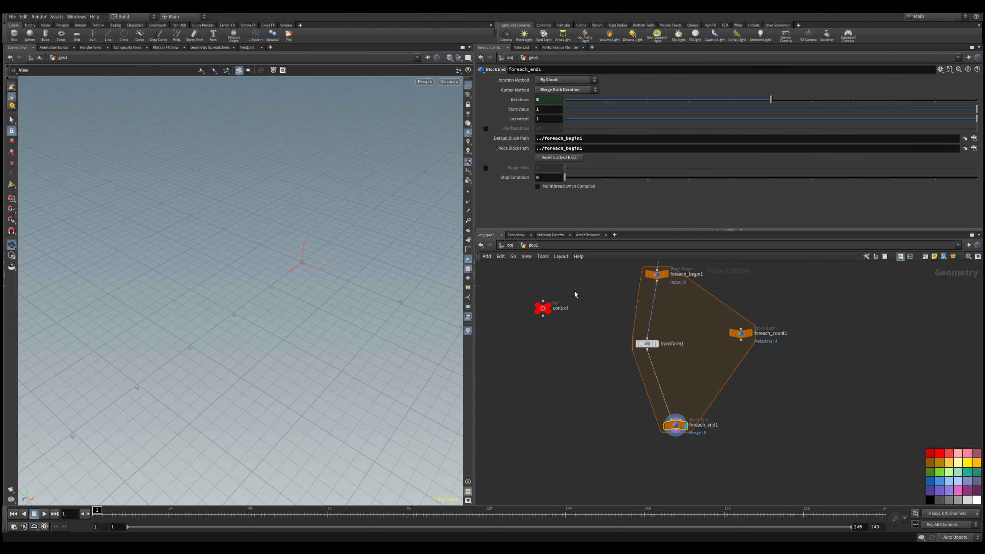
Recheck the control and foreach_end1 nodes, and select transform1 inside the loop to show its parameters.
drag(574, 292, 540, 338)
drag(624, 385, 691, 437)
scroll(689, 376, up, 3)
middle_drag(680, 360, 692, 363)
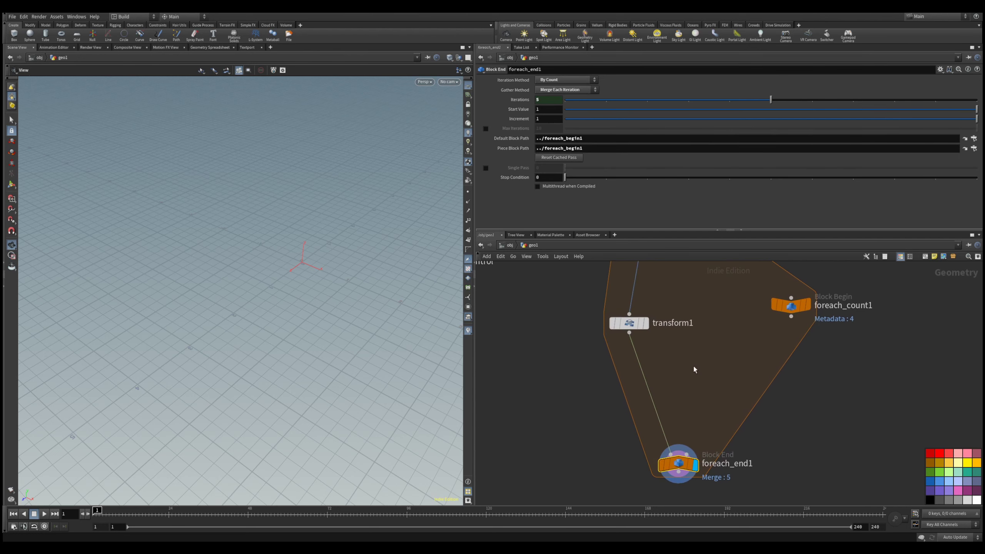
click(629, 322)
scroll(700, 334, down, 3)
scroll(705, 342, up, 3)
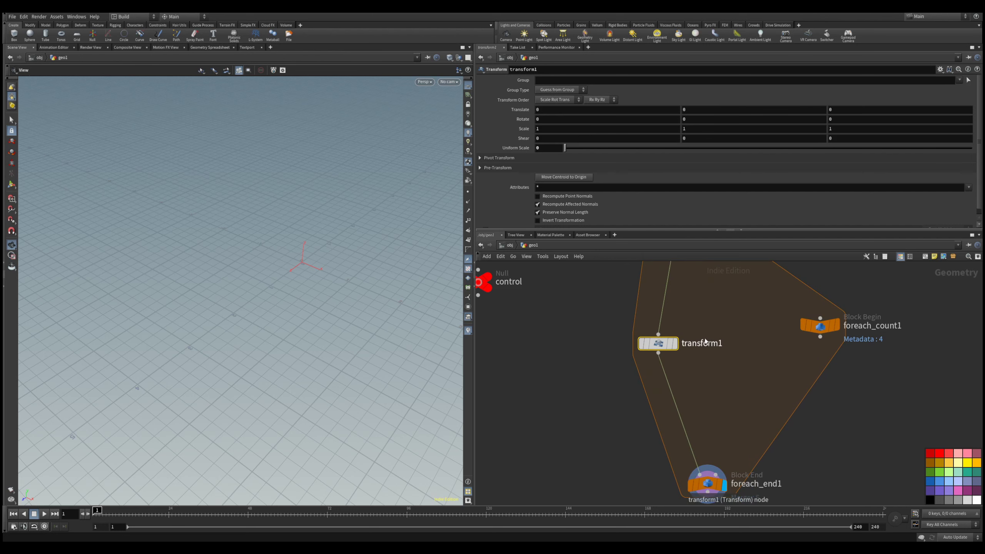
Set transform1's Translate, Rotate and Uniform Scale as multiparm parameters using MASSE Parm Utils.
middle_drag(675, 313, 657, 364)
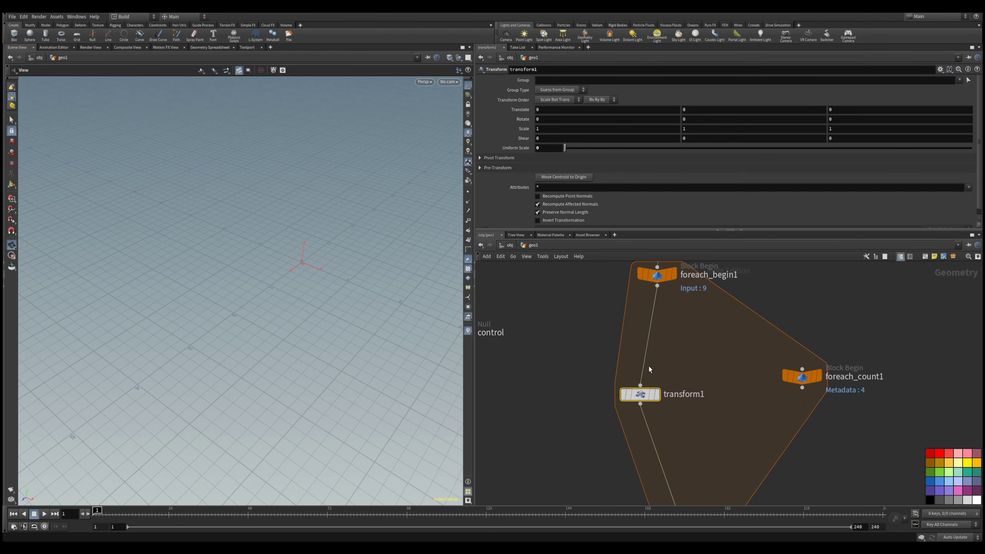
right_click(505, 109)
mouse_move(567, 144)
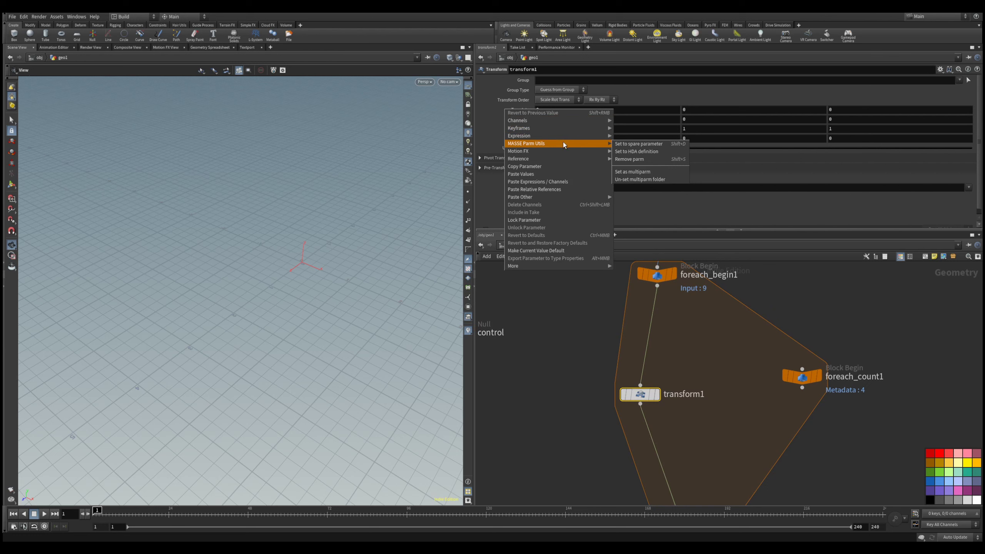
click(655, 172)
right_click(522, 119)
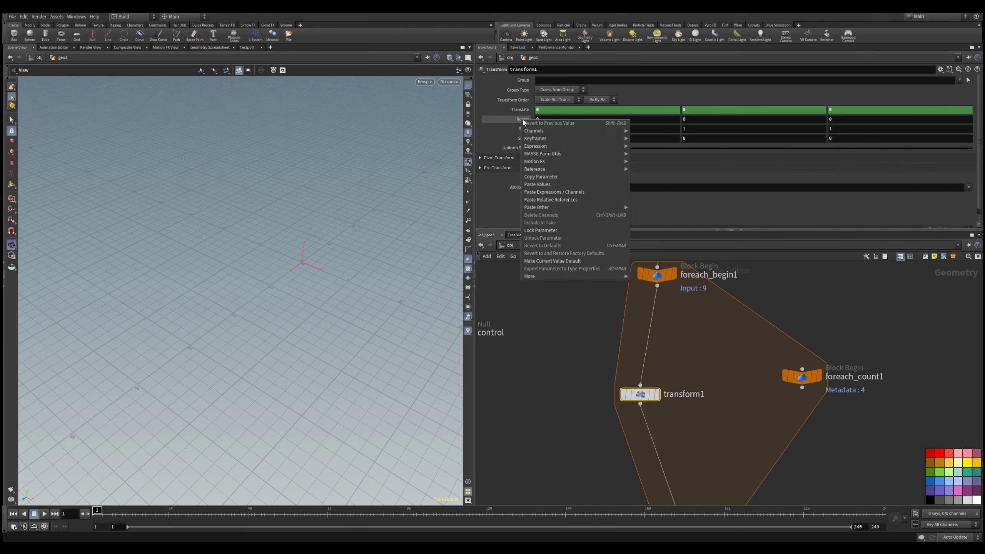
mouse_move(587, 154)
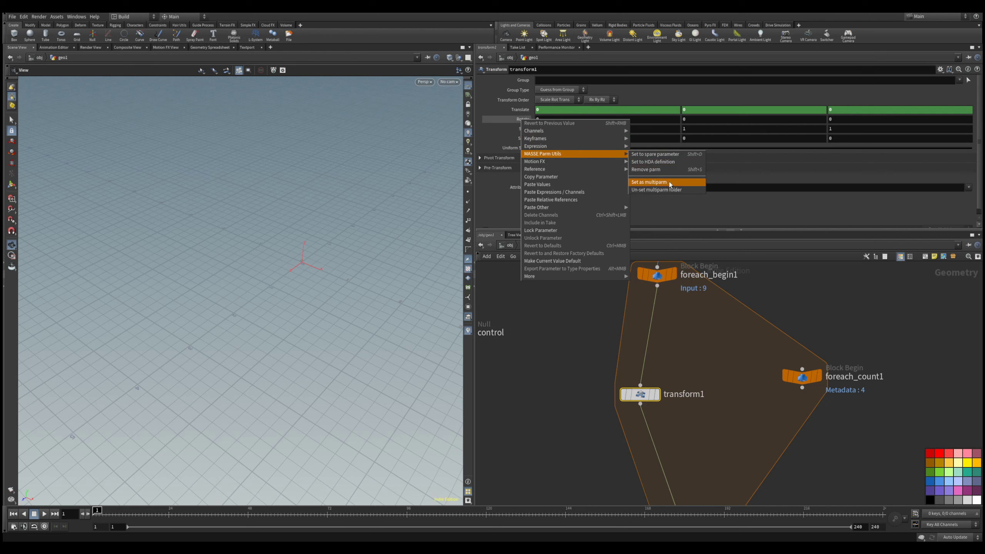
click(670, 183)
right_click(521, 148)
mouse_move(568, 174)
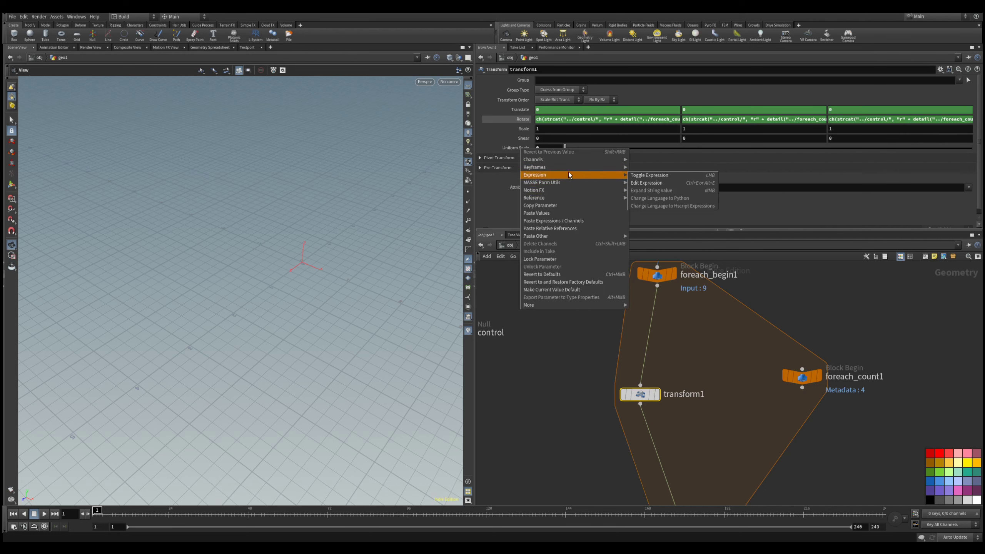
click(666, 212)
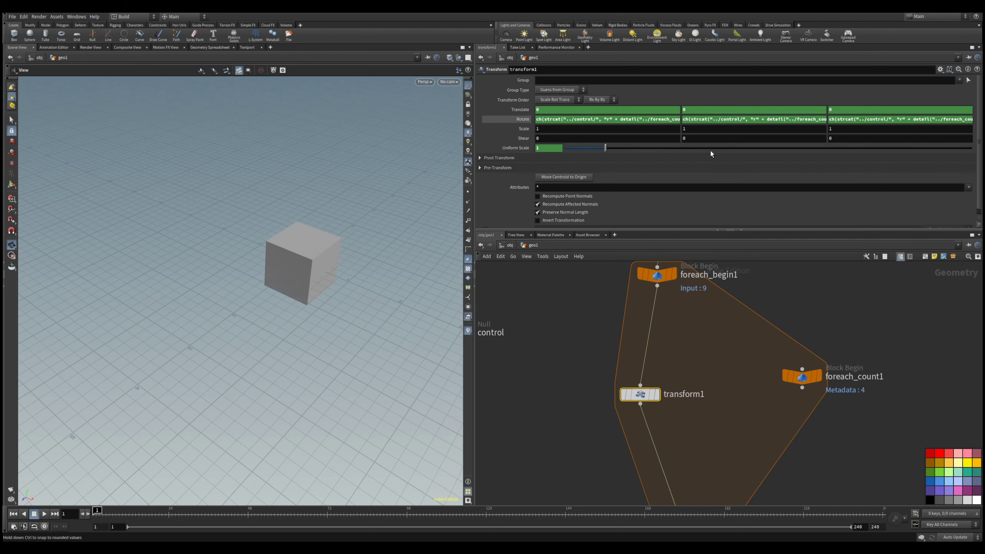
Reset the control node's Folder Name to 2 instances, with Translate X at 2 and -0.6 and the second Uniform Scale at 1.64.
scroll(604, 296, down, 5)
click(569, 328)
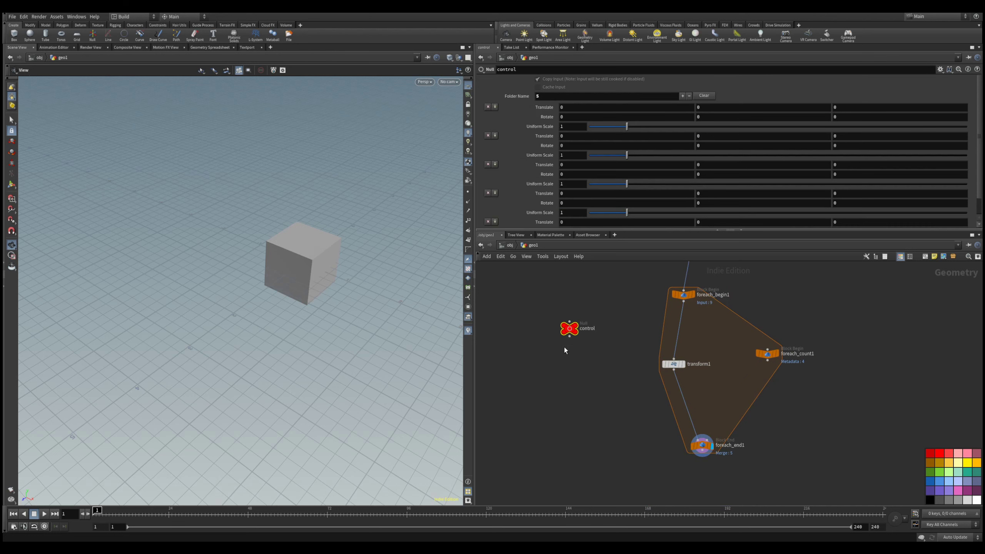
click(703, 95)
click(682, 95)
click(682, 95)
middle_drag(582, 107, 570, 136)
drag(627, 154, 658, 160)
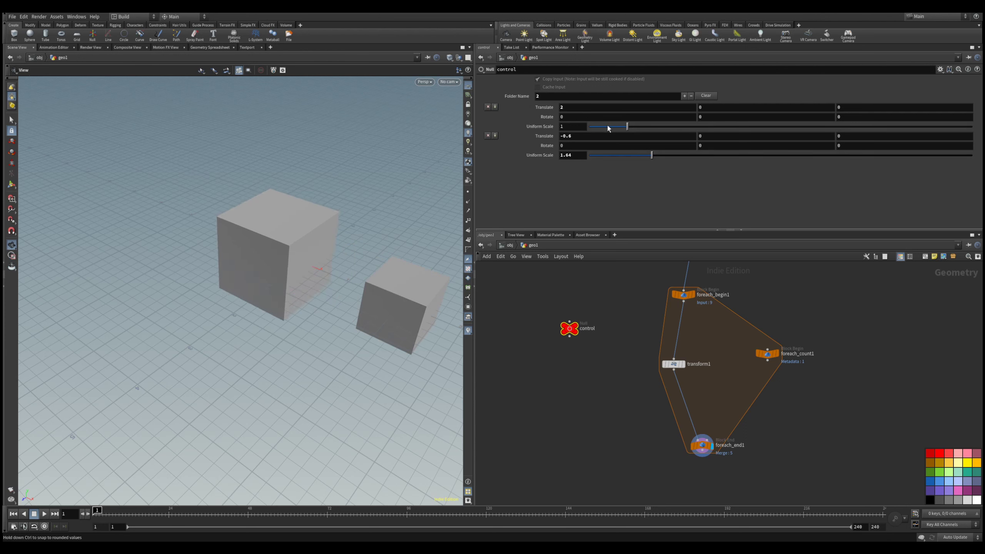
Add a third instance on the control node with Translate X -2.6, Translate Y 1.6, Rotate X 8.1 and Uniform Scale 1.11.
click(684, 95)
middle_drag(593, 164, 616, 174)
drag(627, 183, 632, 185)
mouse_move(701, 165)
middle_down()
mouse_move(746, 171)
mouse_move(713, 170)
middle_up()
mouse_move(648, 167)
middle_down()
mouse_move(624, 168)
mouse_move(655, 172)
middle_up()
middle_drag(830, 169, 831, 169)
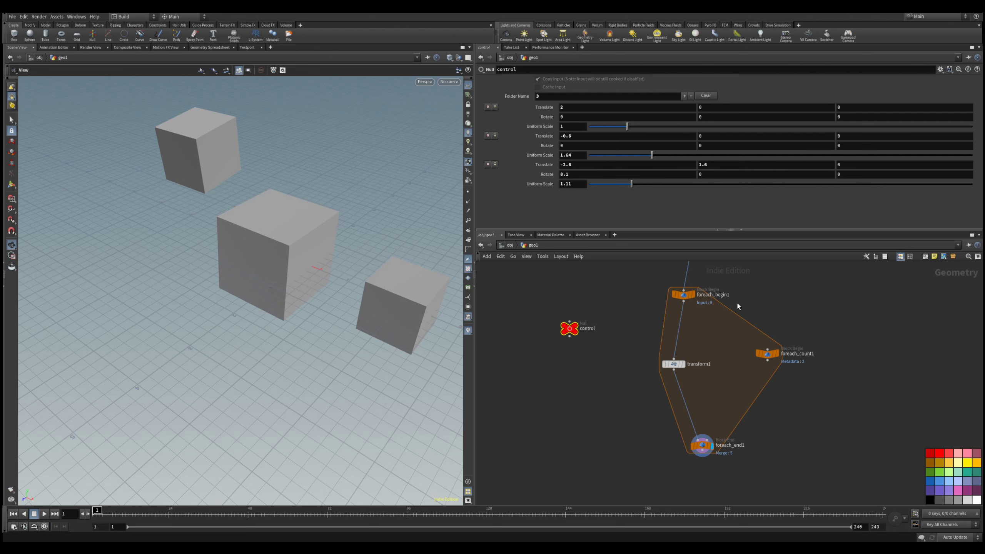
Review transform1's Translate and Rotate expressions, and check the parameters of control, foreach_count1 and foreach_end1.
click(673, 366)
click(522, 119)
click(519, 109)
click(520, 109)
click(522, 119)
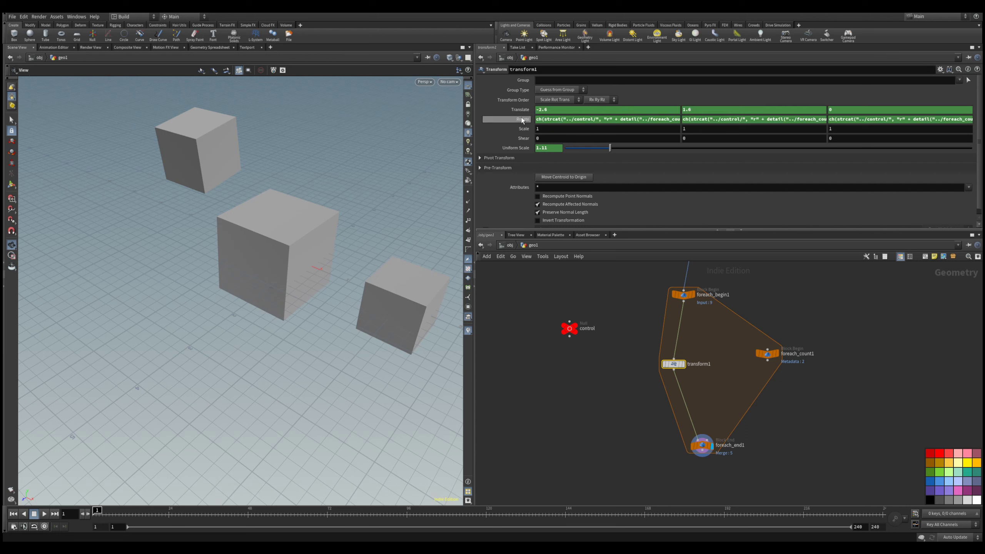
click(571, 329)
click(767, 354)
click(674, 364)
click(569, 328)
click(702, 445)
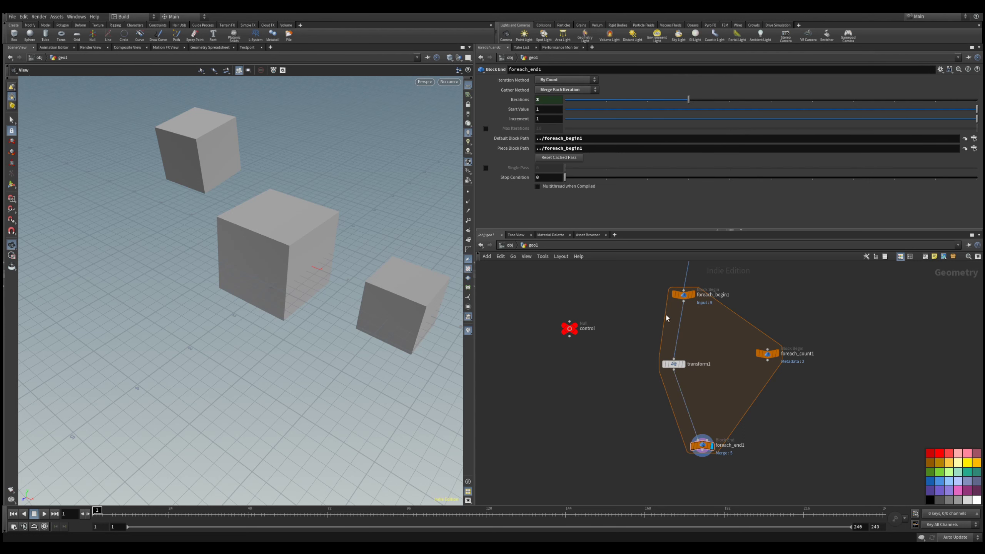
click(666, 364)
Move the control node far away from the for-each loop, well below foreach_end1 in the network.
middle_drag(654, 407, 730, 402)
scroll(681, 421, down, 2)
scroll(729, 402, up, 3)
drag(705, 359, 523, 313)
scroll(568, 351, down, 2)
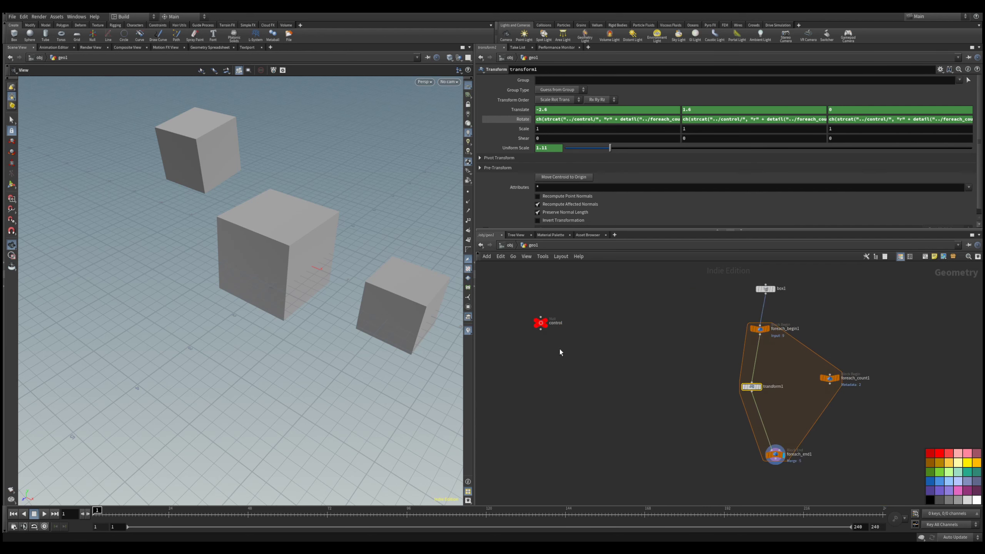
scroll(710, 379, up, 1)
middle_drag(559, 349, 604, 352)
scroll(711, 378, down, 1)
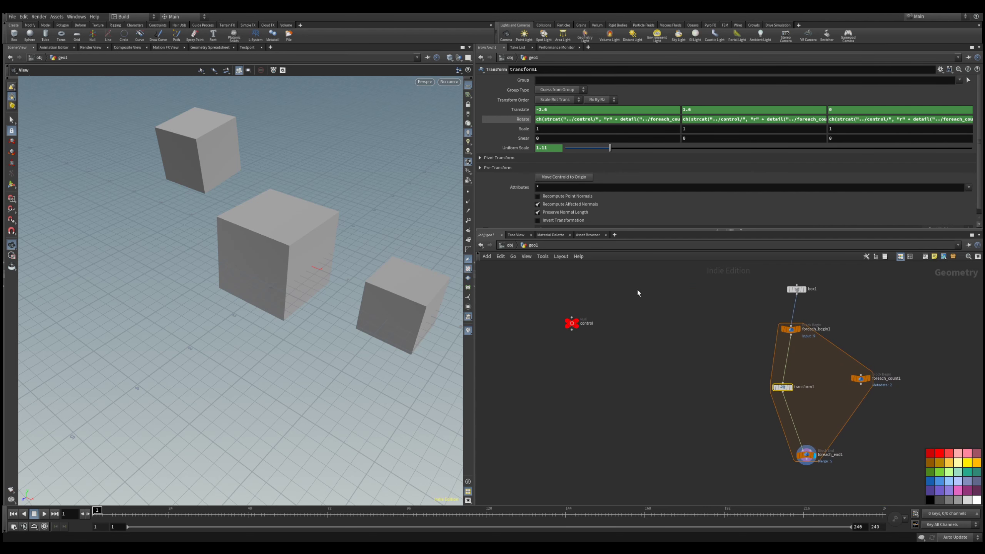
scroll(627, 355, down, 2)
scroll(677, 381, up, 1)
middle_drag(626, 354, 682, 400)
middle_drag(733, 421, 675, 302)
scroll(676, 302, down, 2)
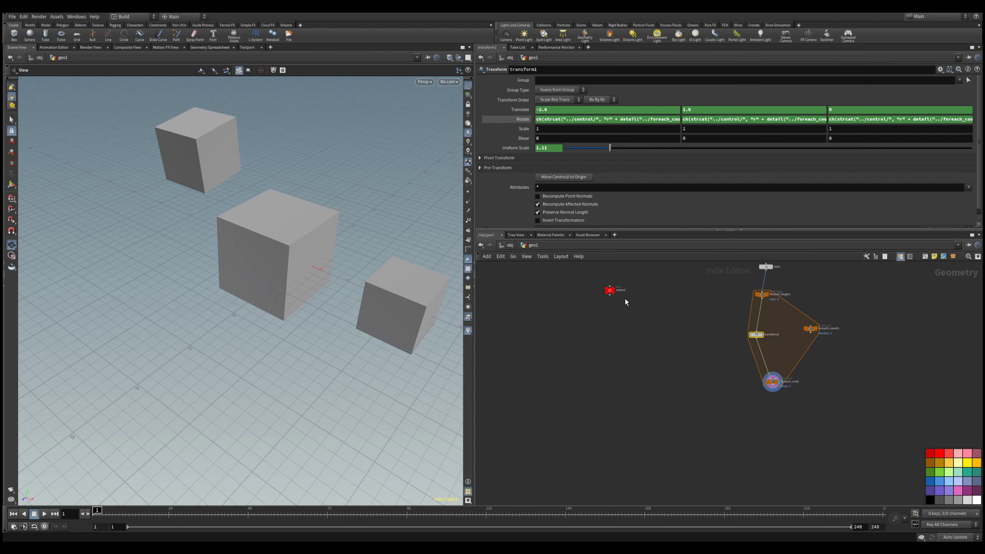
drag(611, 296, 686, 449)
middle_drag(749, 449, 708, 304)
scroll(651, 310, up, 2)
drag(647, 295, 694, 417)
scroll(694, 417, down, 2)
middle_drag(728, 420, 687, 398)
scroll(679, 384, up, 1)
Locate the node referencing the control node's first-instance Rotate parameter with MASSE Parm Utils.
click(609, 388)
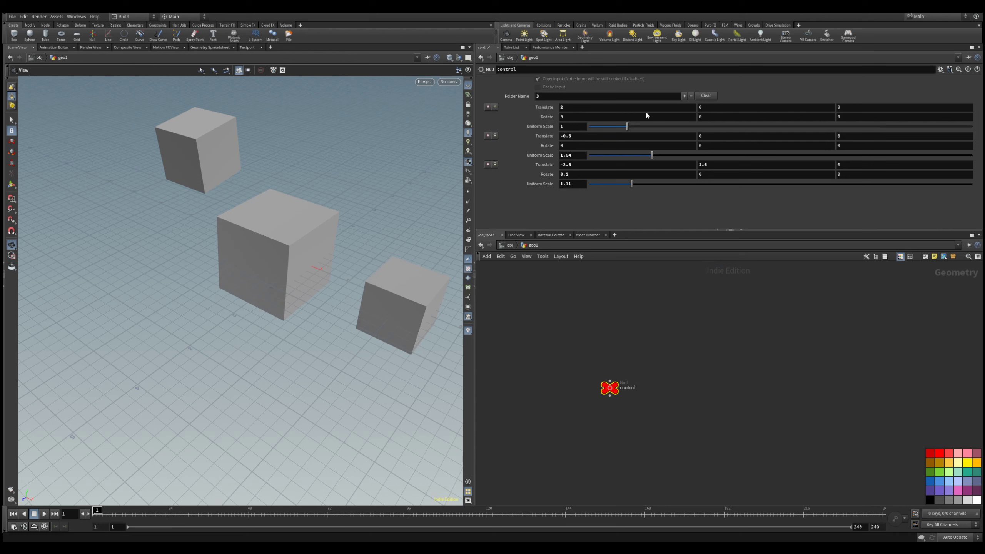
right_click(547, 117)
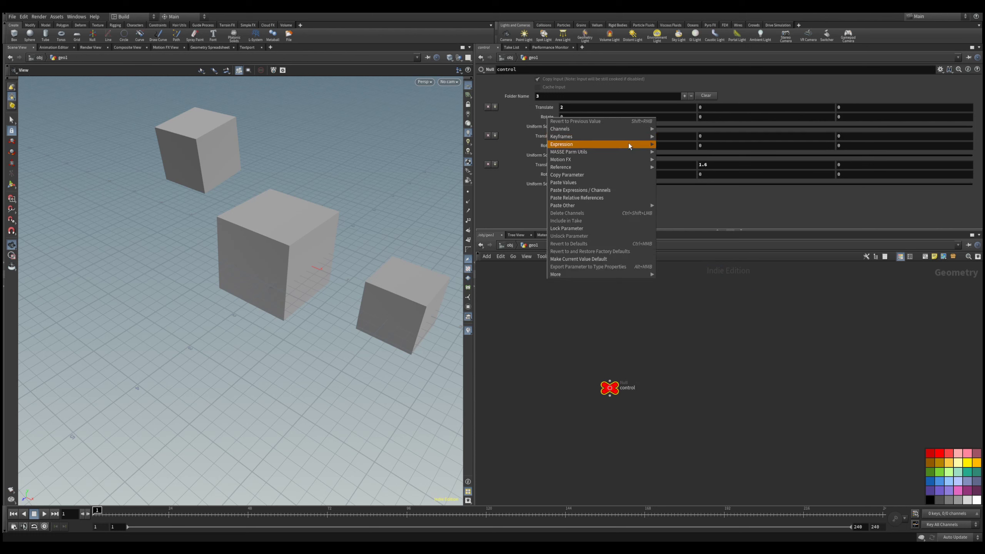
mouse_move(637, 154)
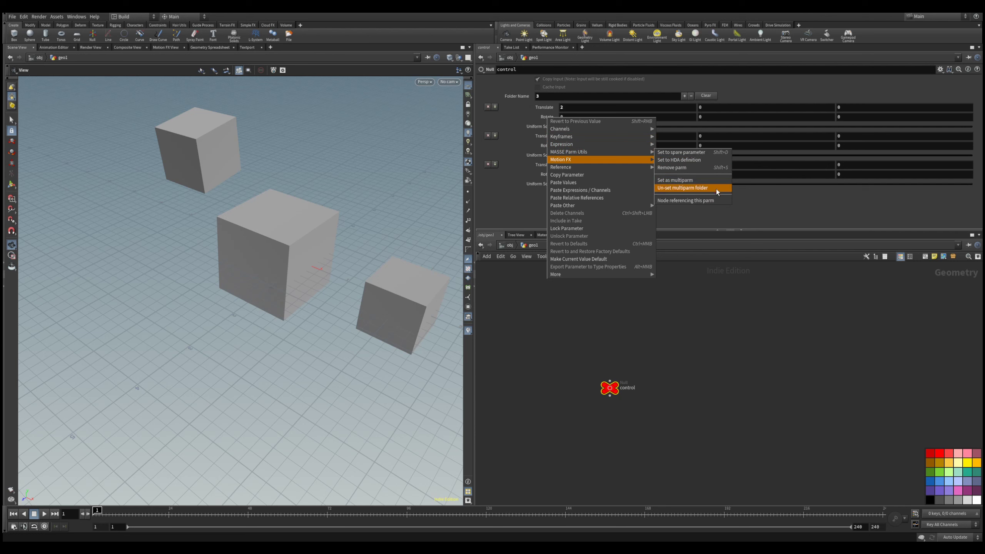
click(718, 201)
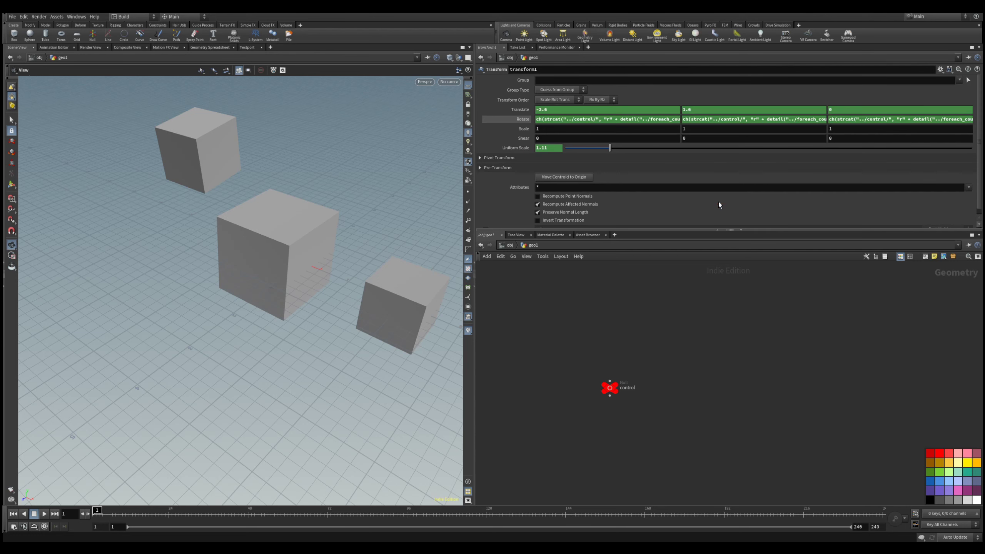
Return to the control node and find the node referencing the second instance's Rotate parameter with MASSE Parm Utils.
scroll(688, 304, down, 3)
key(f)
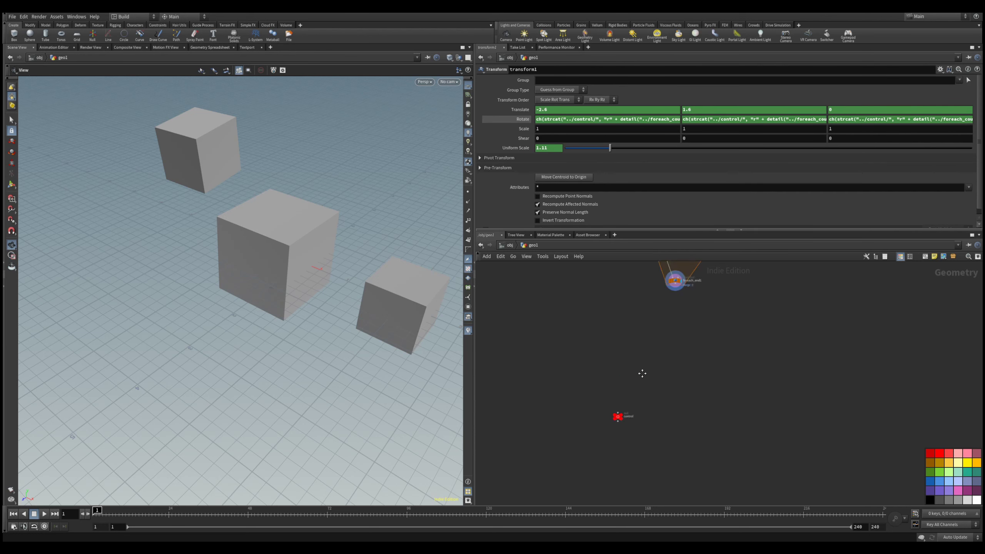
scroll(517, 430, down, 4)
middle_drag(518, 431, 629, 320)
scroll(629, 329, up, 3)
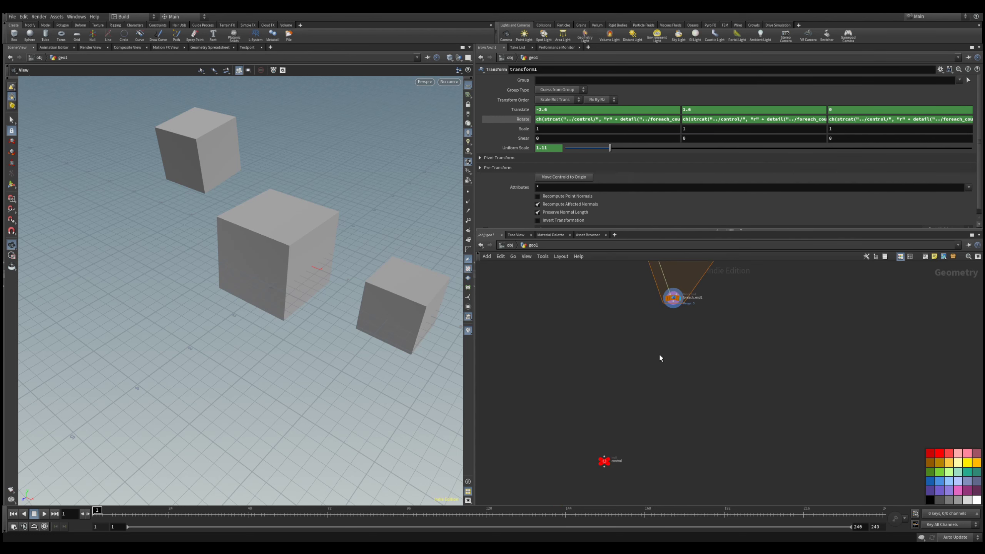
middle_drag(659, 355, 612, 449)
scroll(596, 327, up, 2)
scroll(558, 401, down, 1)
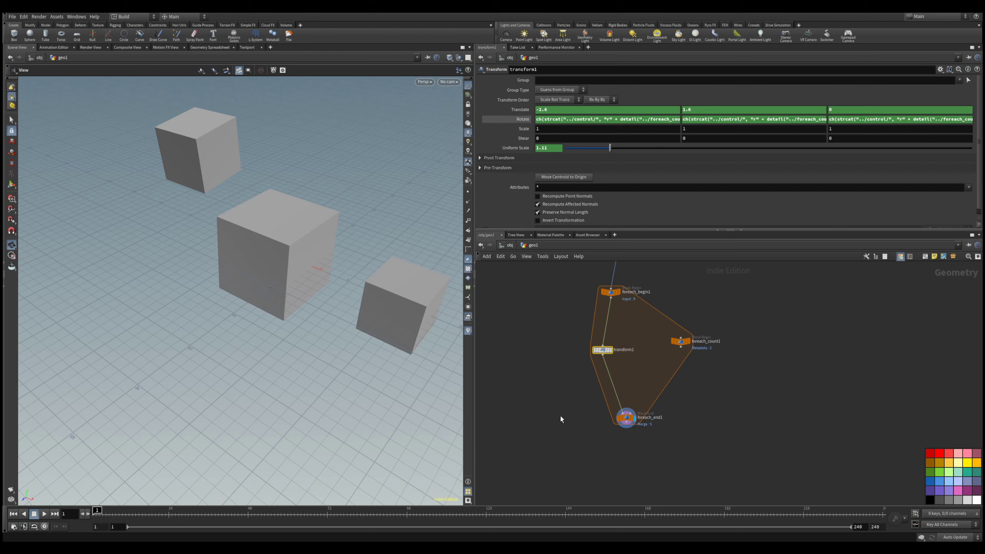
scroll(560, 416, down, 2)
middle_drag(560, 416, 596, 335)
middle_drag(606, 420, 623, 358)
scroll(604, 421, up, 2)
click(603, 398)
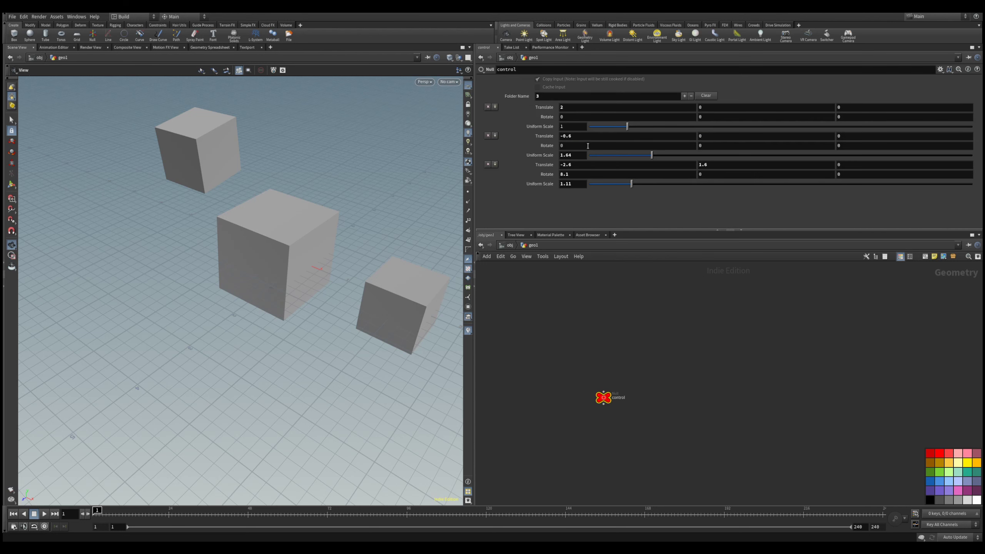
right_click(547, 146)
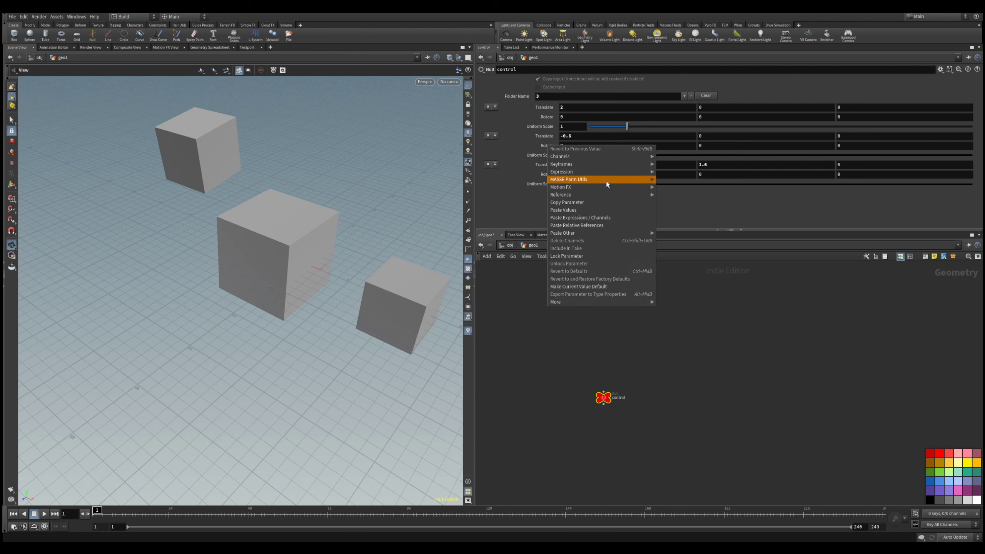
mouse_move(607, 184)
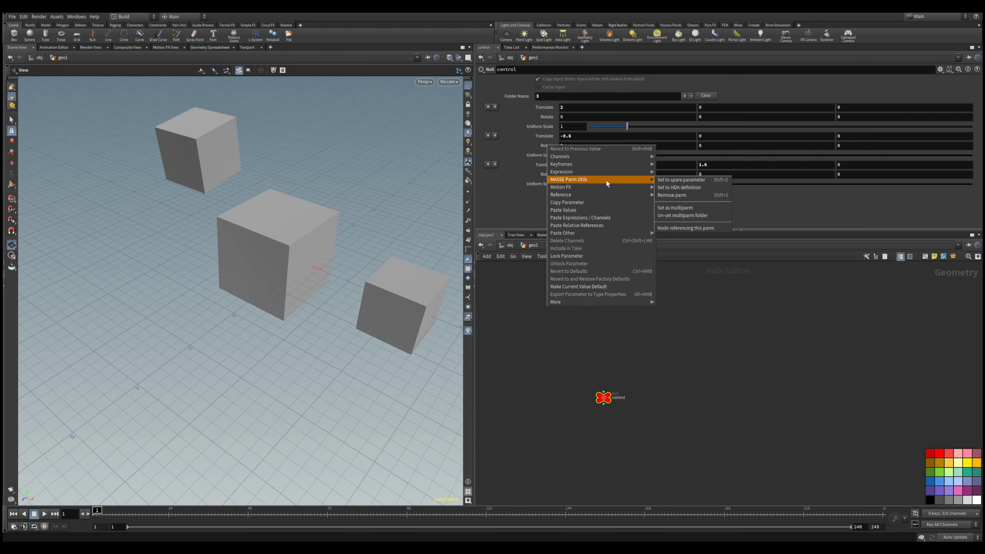
click(698, 228)
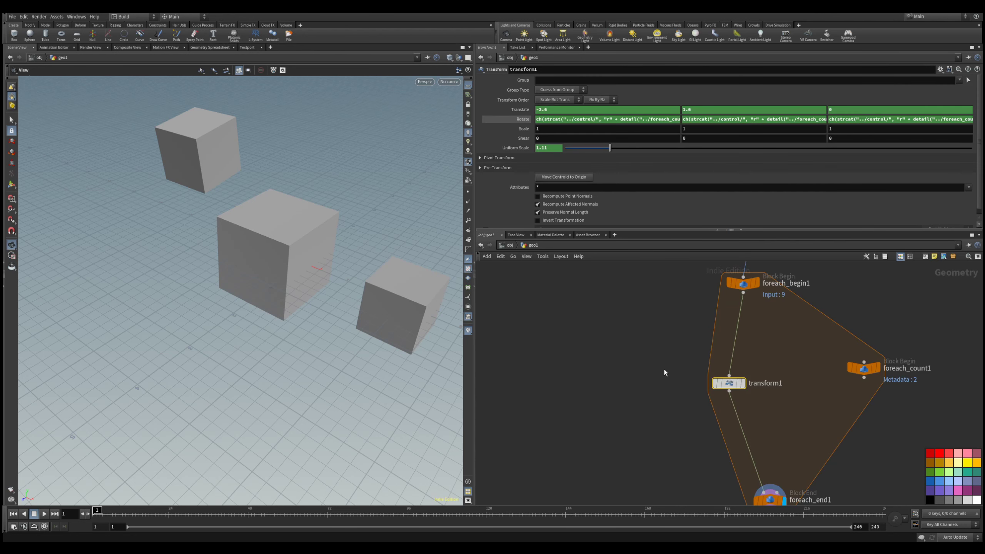
Examine the for-each loop, and reselect the control node to check its multiparm instances.
scroll(663, 368, down, 3)
middle_drag(687, 385, 591, 352)
scroll(604, 407, down, 3)
middle_drag(604, 407, 609, 330)
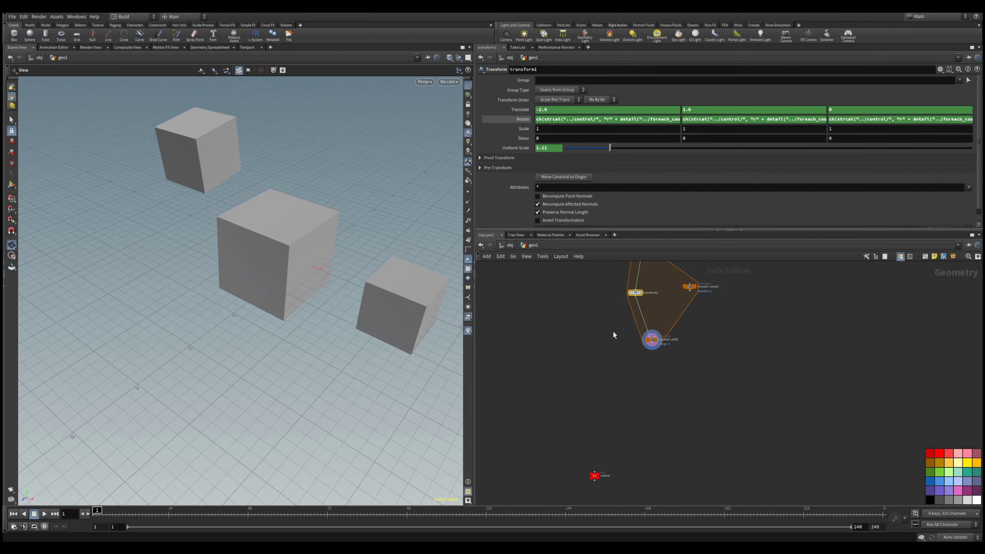
scroll(663, 289, up, 2)
mouse_move(645, 285)
middle_down()
mouse_move(639, 330)
mouse_move(643, 281)
middle_up()
scroll(638, 331, up, 2)
scroll(644, 314, down, 4)
click(585, 475)
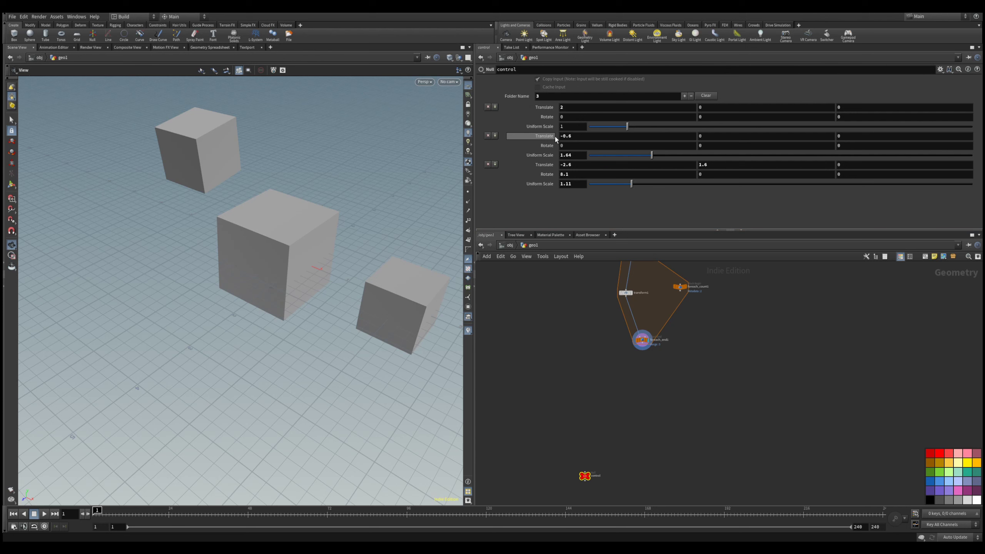
middle_drag(577, 375, 568, 351)
scroll(597, 455, up, 3)
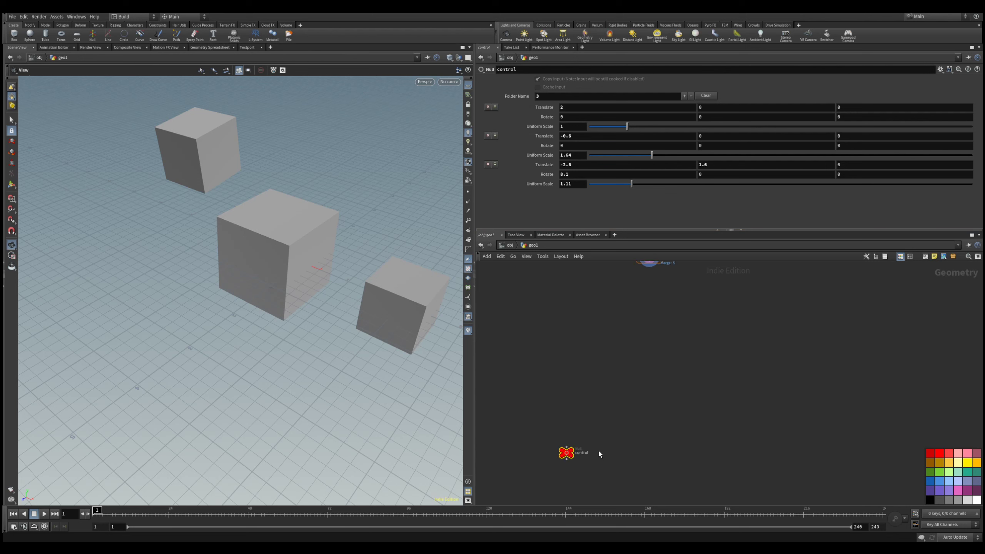
Select box1 and look over the network from the box through the loop down to the control node.
scroll(597, 455, down, 4)
click(620, 274)
scroll(621, 274, up, 5)
scroll(696, 333, down, 2)
middle_drag(687, 331, 718, 314)
scroll(661, 329, up, 2)
scroll(718, 313, down, 2)
middle_drag(699, 415, 698, 307)
scroll(699, 310, up, 2)
middle_drag(646, 414, 657, 283)
scroll(653, 295, down, 1)
scroll(640, 376, down, 3)
middle_drag(639, 378, 636, 403)
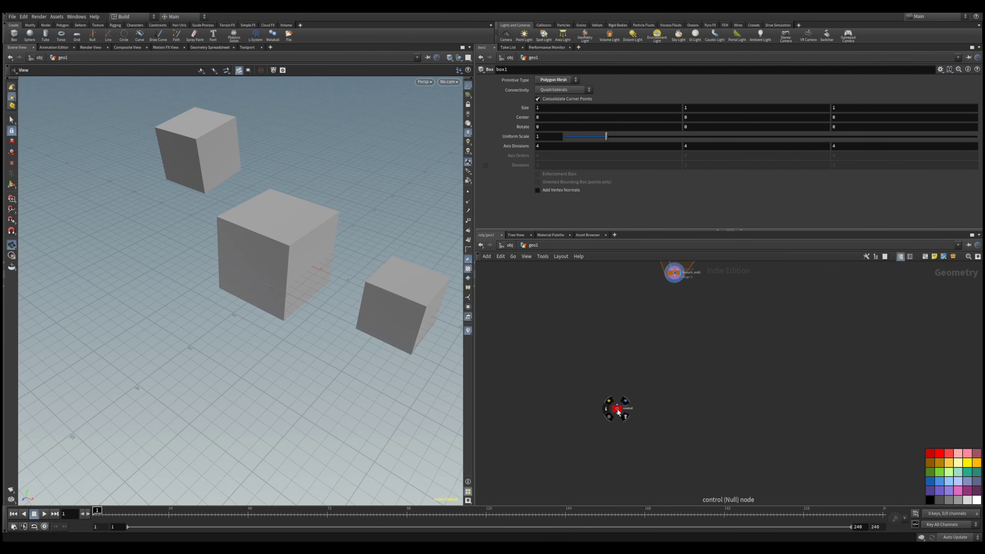
Set the control null as the parm node using the MASSE parm node utilities.
click(616, 408)
scroll(624, 406, up, 2)
right_click(610, 410)
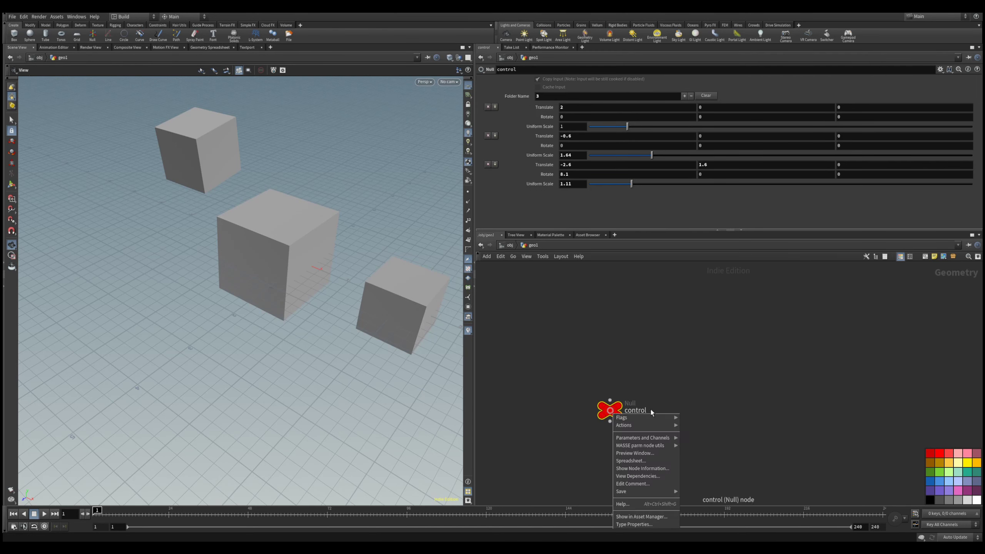
mouse_move(663, 450)
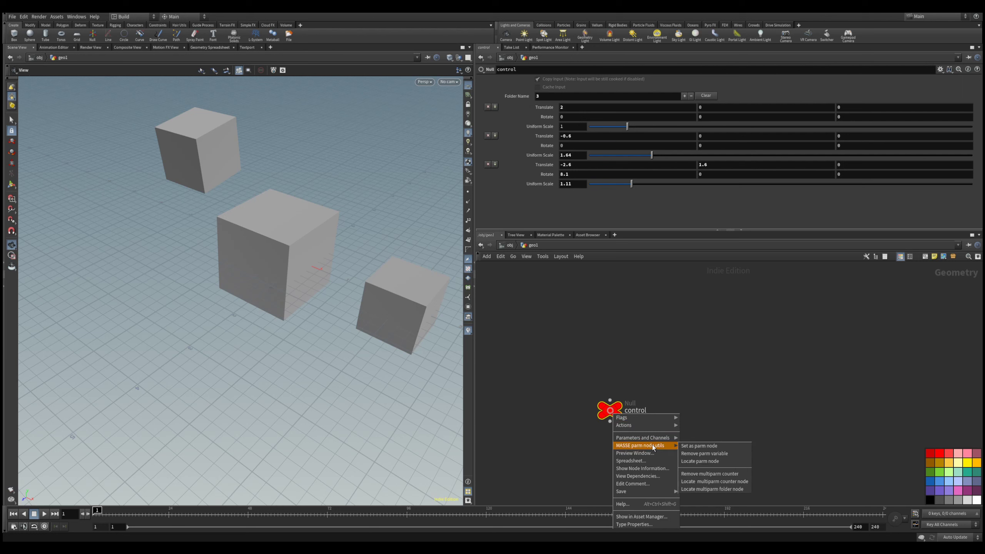
click(737, 447)
Set box1's Size as a spare parameter using MASSE Parm Utils.
click(656, 354)
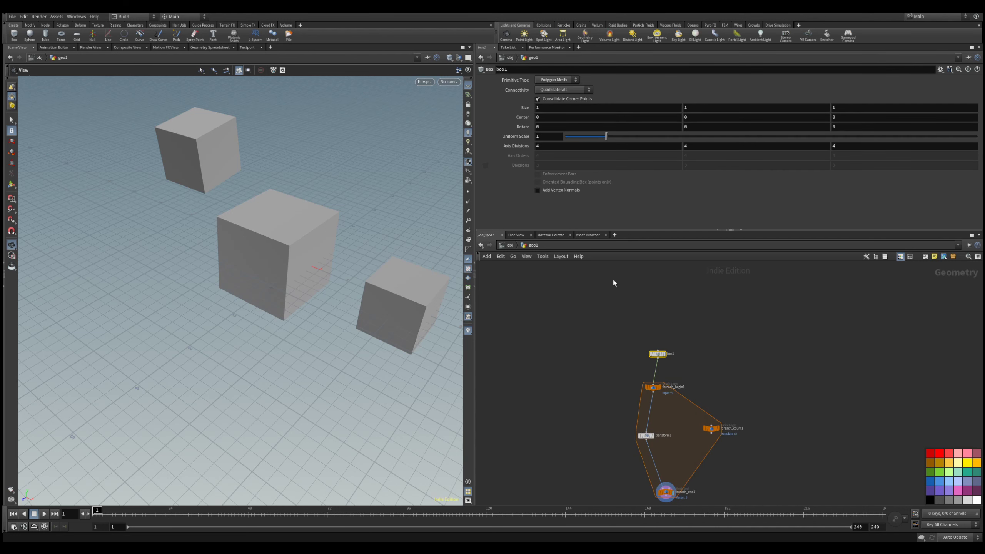
right_click(518, 110)
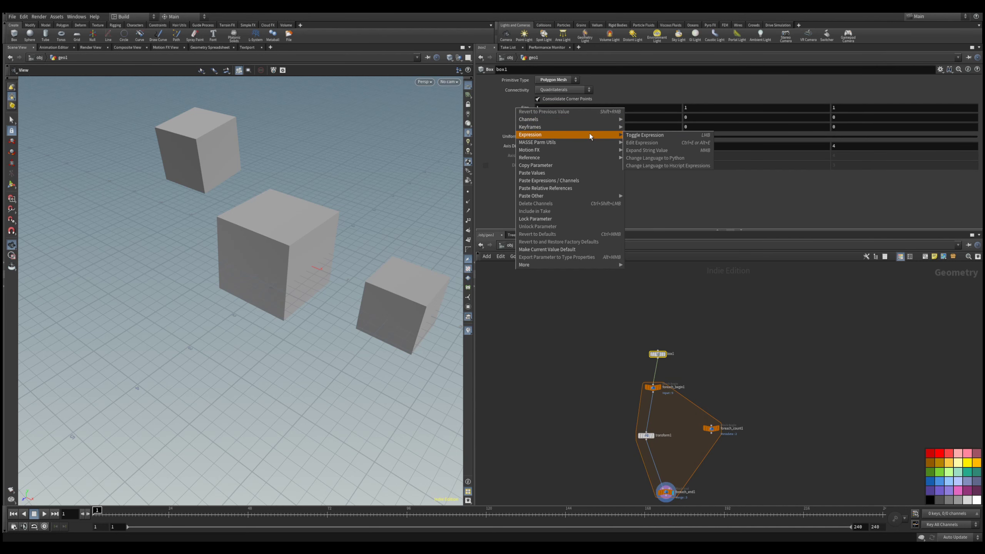
mouse_move(589, 141)
click(643, 143)
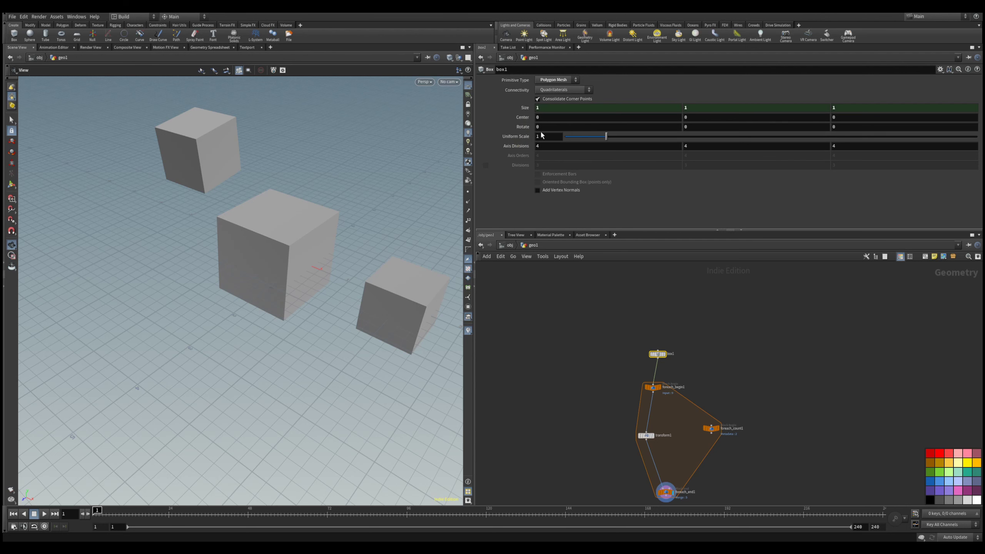
Set box1's Center and Uniform Scale as spare parameters using MASSE Parm Utils.
right_click(526, 122)
mouse_move(579, 155)
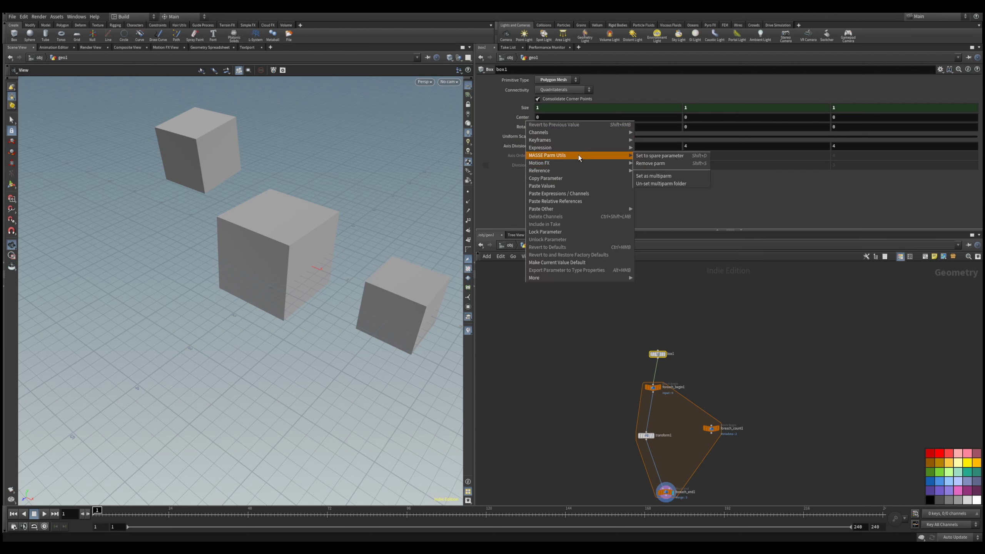
click(660, 157)
right_click(527, 138)
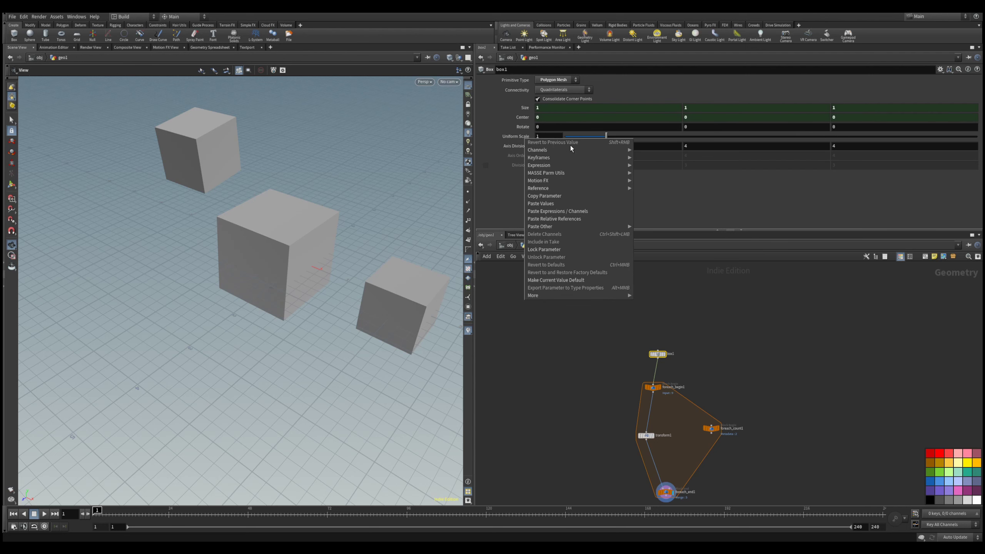
mouse_move(598, 165)
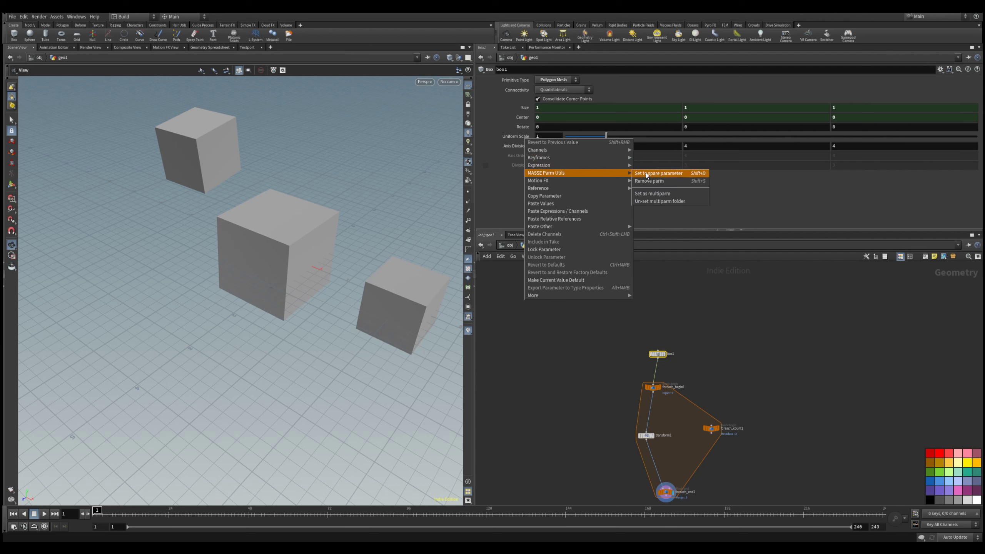
click(660, 174)
Select the control null and set its box1 parameters to Size X 1.2, Center X 0.6 and Uniform Scale 1.196.
scroll(574, 348, down, 2)
middle_drag(575, 348, 565, 208)
scroll(619, 396, up, 3)
click(675, 385)
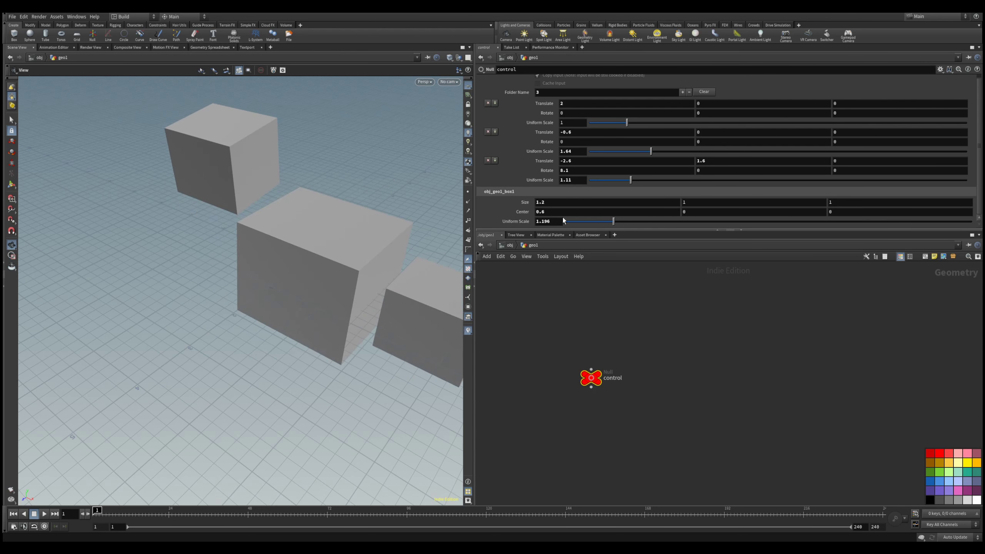
Jump to the node referencing the control's Size parameter with MASSE Parm Utils, and set its Uniform Scale to 1.348.
right_click(520, 204)
mouse_move(564, 242)
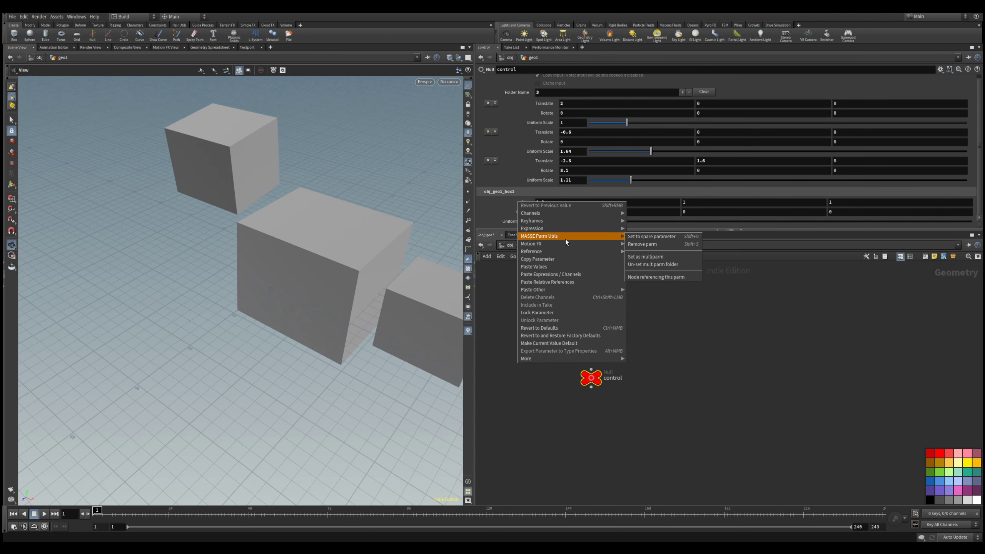
click(674, 278)
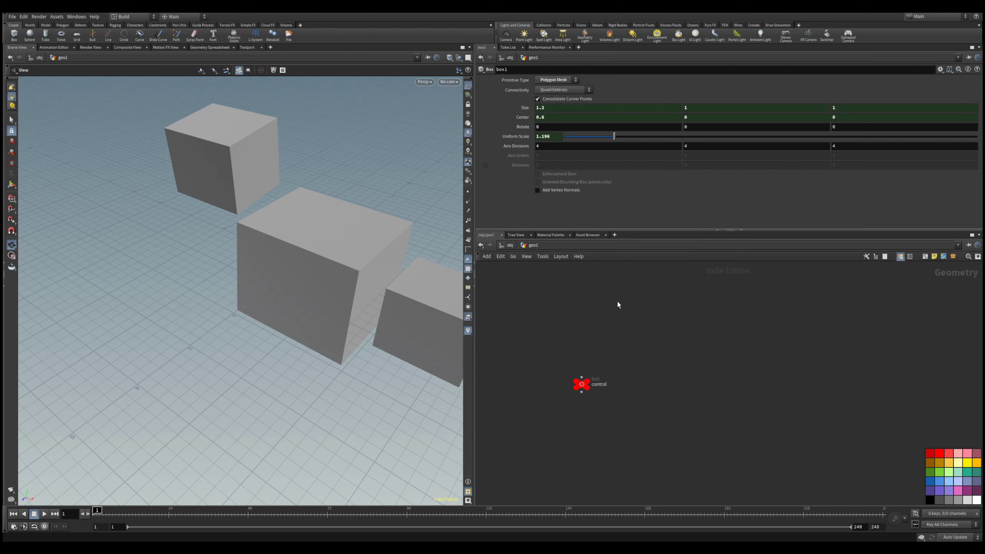
drag(613, 136, 620, 136)
Reselect the control null and locate the node referencing its Center parameter using MASSE Parm Utils.
right_click(581, 384)
click(578, 382)
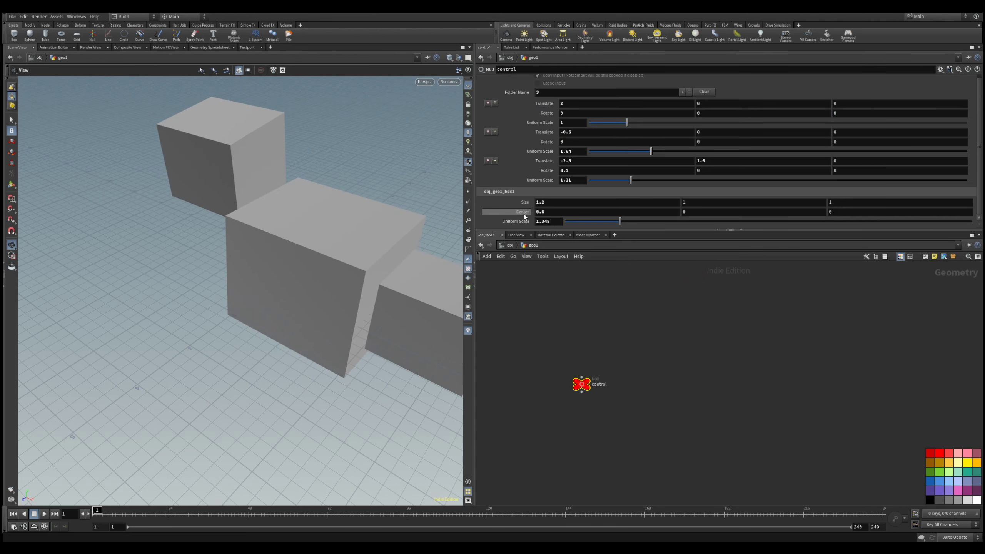
right_click(525, 220)
mouse_move(564, 248)
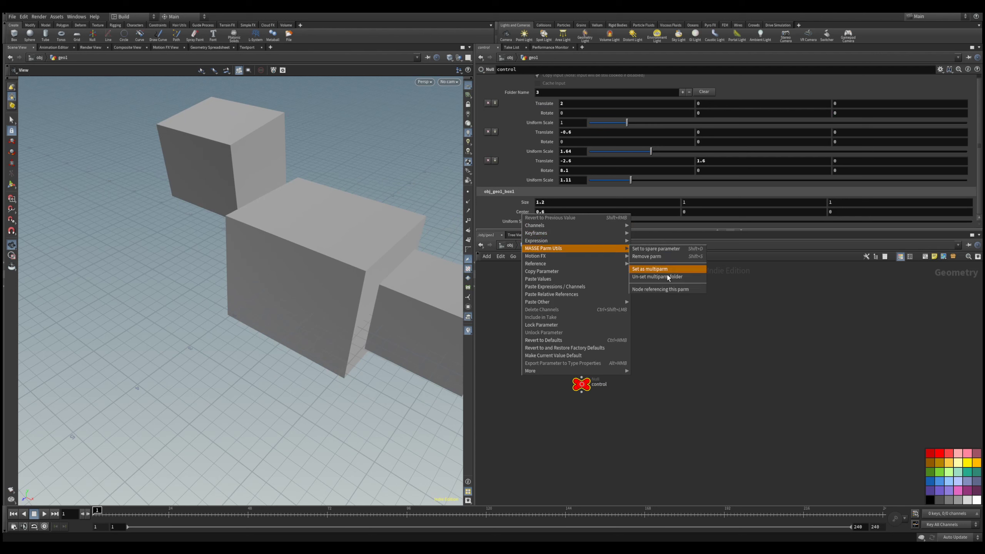
click(660, 289)
scroll(652, 419, down, 5)
middle_drag(627, 458, 587, 243)
scroll(611, 360, up, 3)
middle_drag(607, 376, 617, 334)
scroll(609, 378, up, 2)
Return to the control null and jump once more from its Center parameter to the referencing node.
click(580, 402)
right_click(577, 404)
key(Escape)
right_click(515, 213)
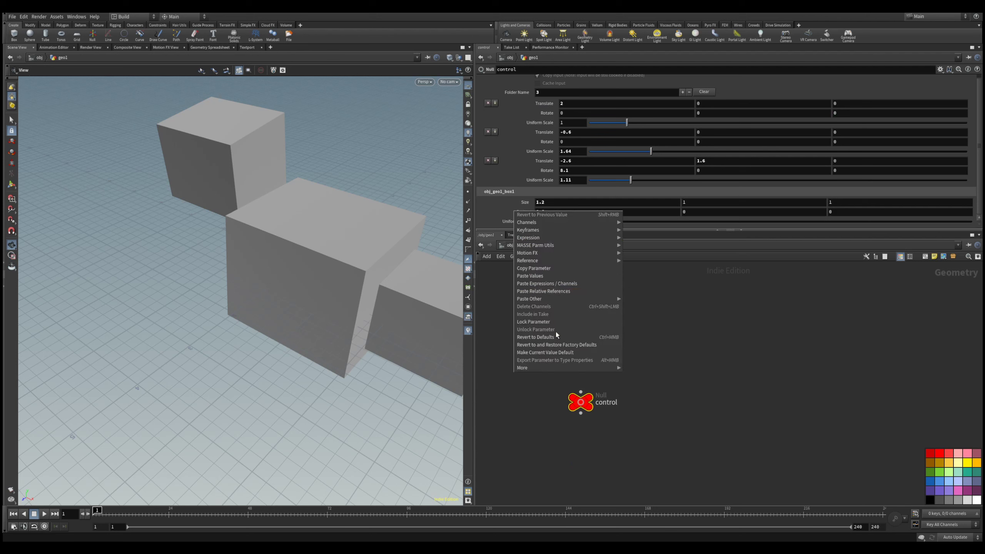
mouse_move(561, 241)
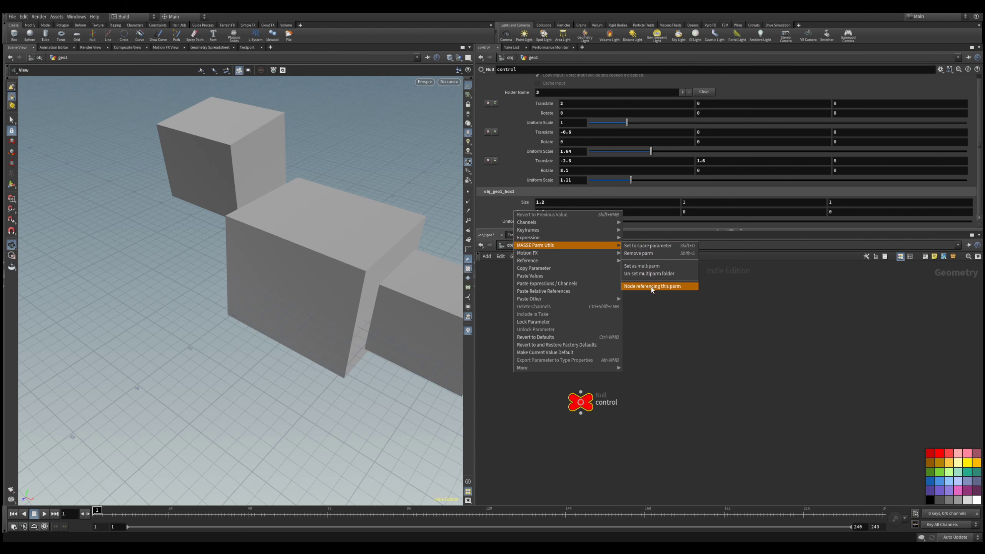
click(651, 286)
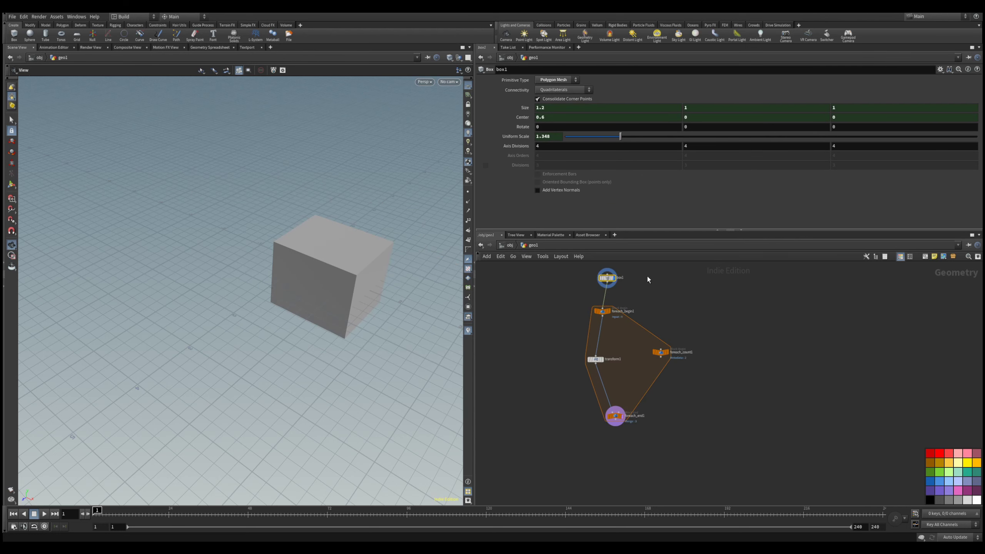
Move the control null up close to the for-each loop, beside foreach_end1.
scroll(534, 356, down, 3)
middle_drag(534, 356, 576, 339)
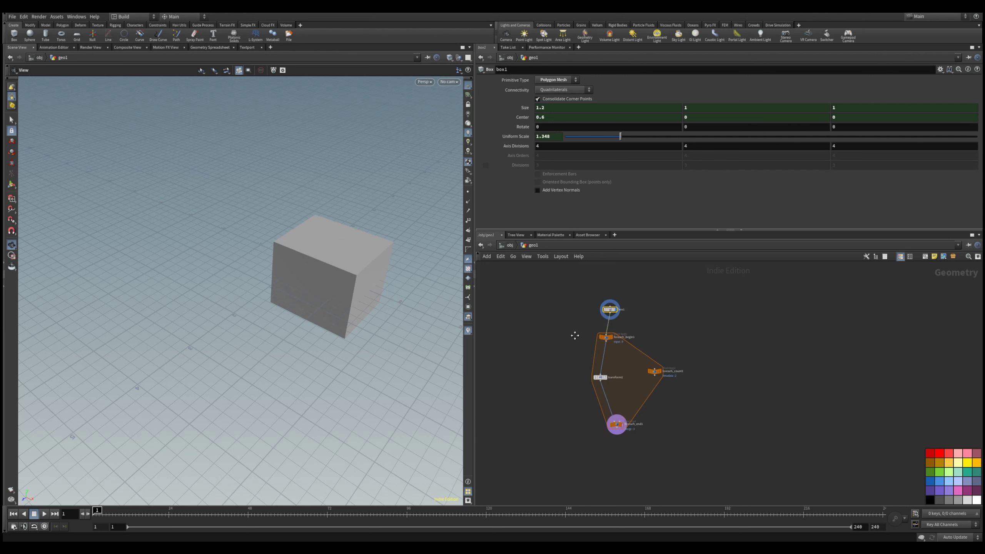
scroll(587, 319, up, 3)
scroll(556, 336, down, 4)
scroll(587, 386, up, 2)
scroll(590, 426, down, 3)
drag(577, 442, 592, 358)
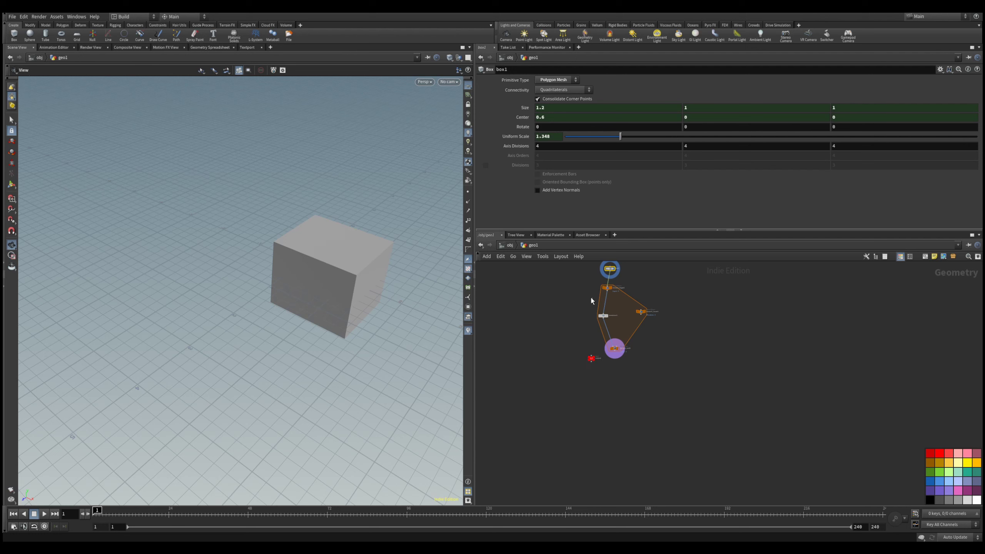
click(592, 359)
Insert box1 into the for-each loop, wired between foreach_begin1 and transform1.
scroll(609, 309, up, 3)
middle_drag(566, 275, 529, 333)
click(600, 317)
scroll(539, 292, up, 2)
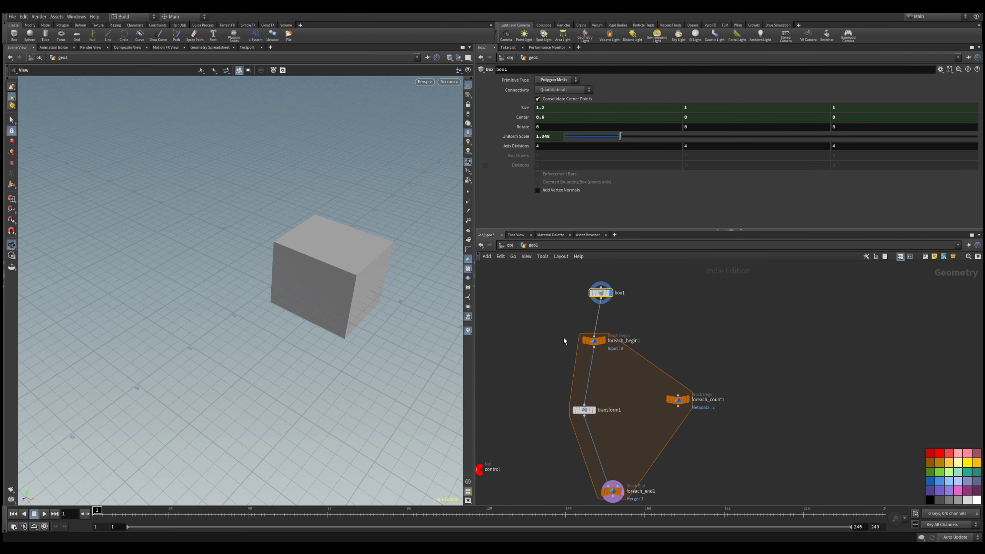
mouse_move(603, 293)
mouse_down()
mouse_move(565, 327)
mouse_move(560, 374)
mouse_move(586, 369)
mouse_move(607, 288)
mouse_move(565, 285)
mouse_up()
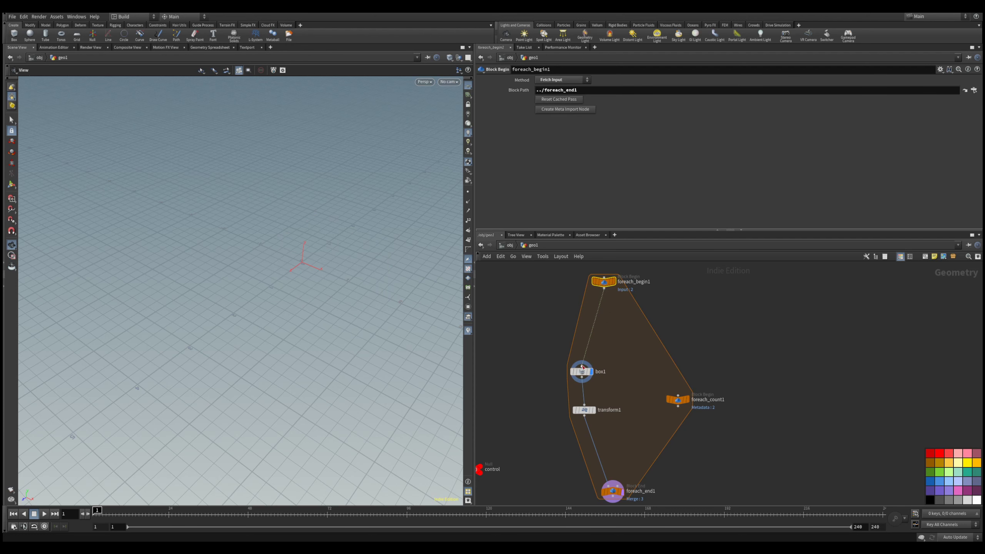
Rearrange box1 and transform1 along the outer side of the loop, away from foreach_count1.
drag(581, 371, 560, 353)
drag(581, 341, 541, 366)
middle_drag(538, 367, 578, 323)
scroll(575, 322, down, 1)
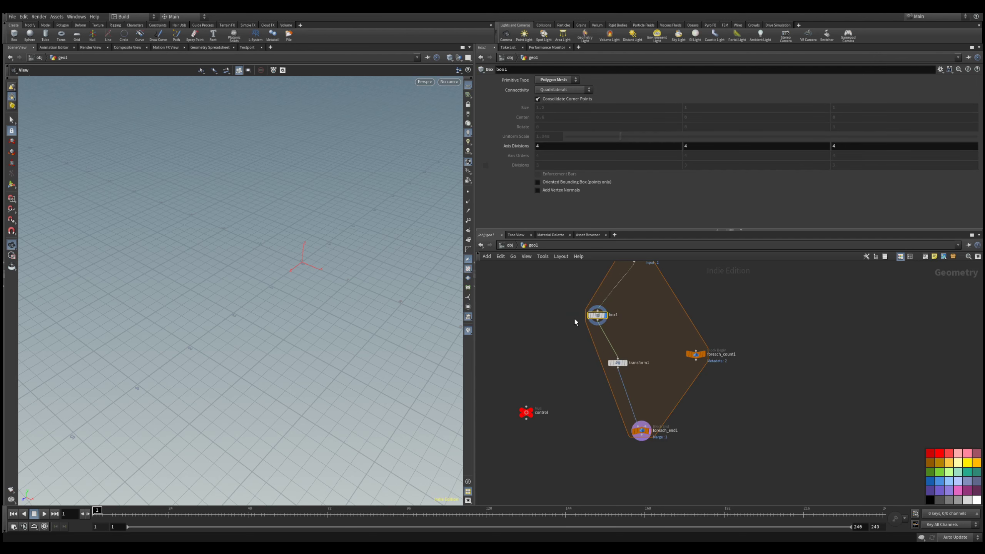
drag(618, 362, 579, 378)
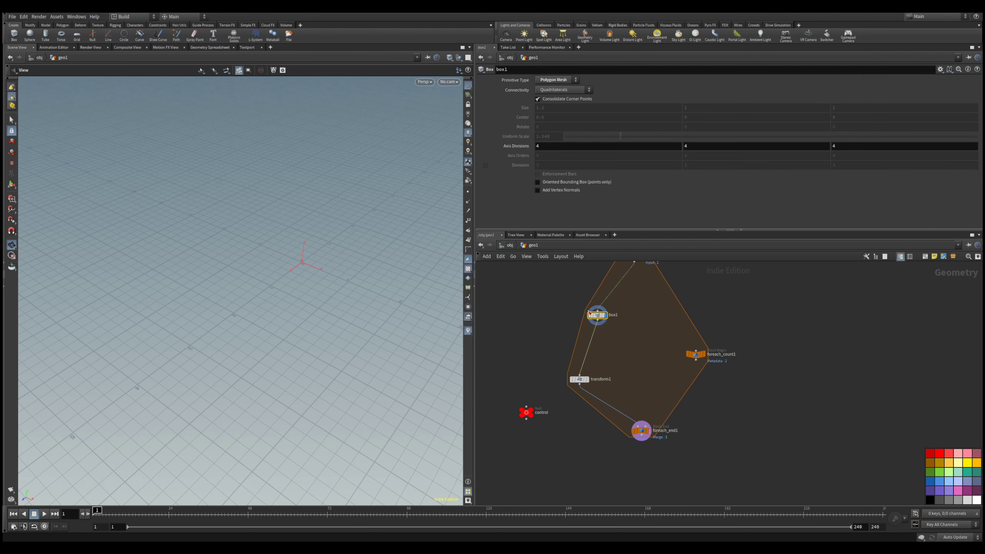
scroll(603, 316, up, 3)
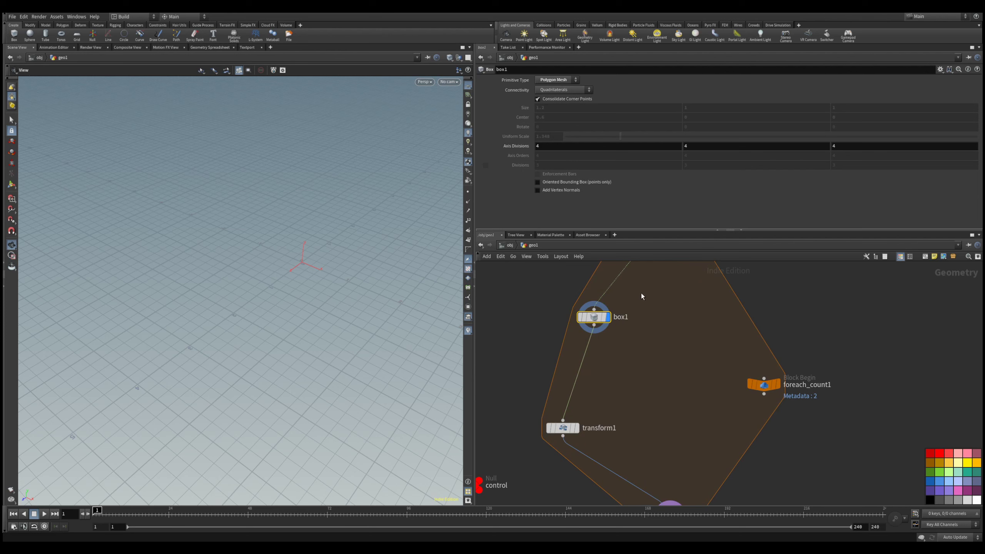
Select the control null and review the MASSE Parm Utils commands available for its Center parameter.
scroll(555, 342, down, 3)
scroll(606, 383, up, 2)
middle_drag(524, 397, 623, 312)
click(578, 384)
right_click(578, 386)
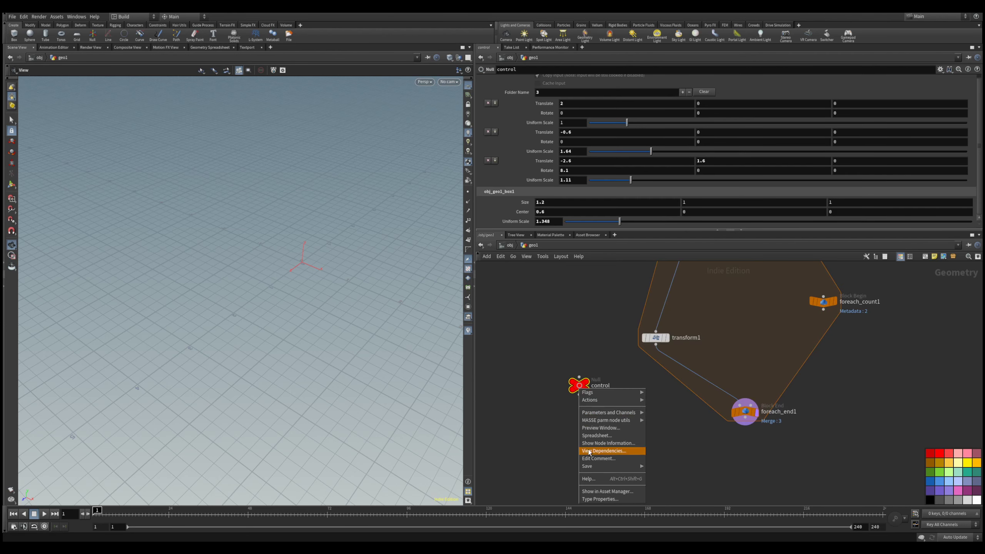
click(550, 293)
right_click(524, 215)
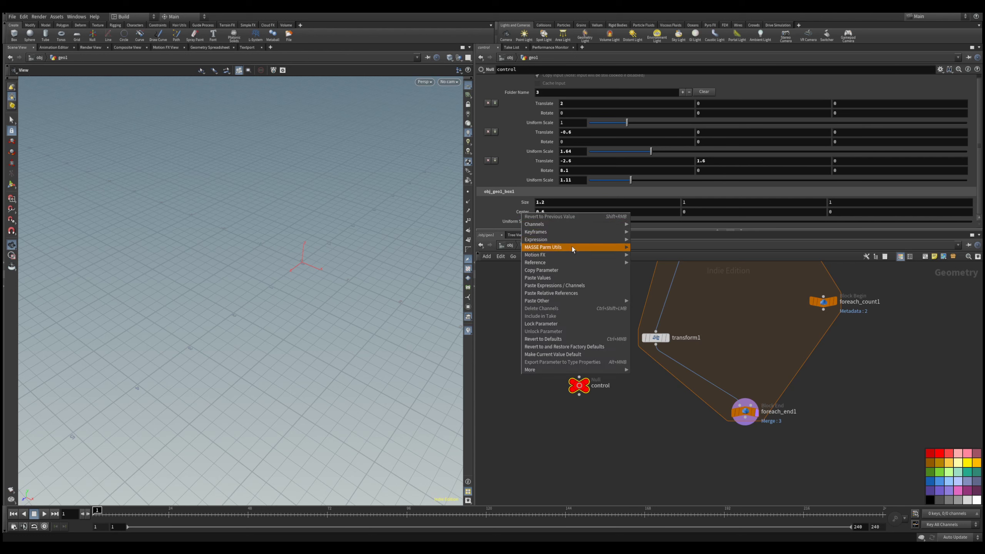
mouse_move(576, 246)
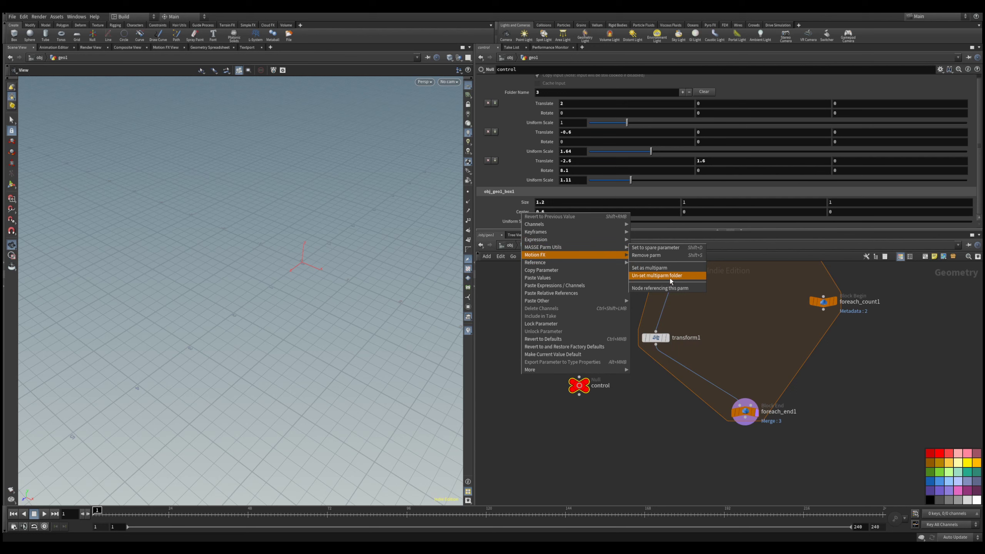
click(712, 303)
Align box1 directly beneath foreach_begin1 in the loop.
scroll(704, 321, down, 5)
middle_drag(704, 321, 649, 370)
scroll(649, 370, up, 4)
drag(657, 323, 640, 287)
scroll(667, 361, down, 2)
click(624, 378)
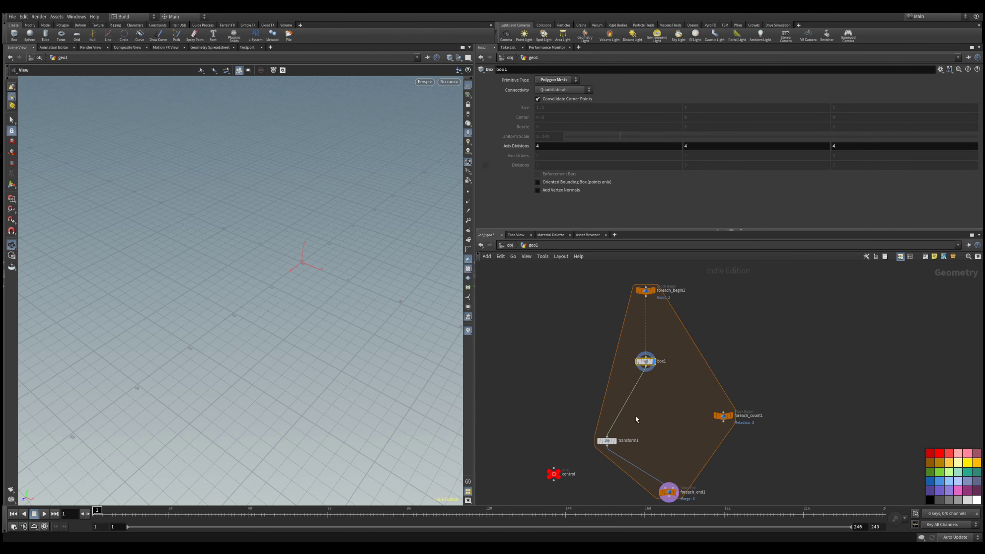
Line up transform1 vertically under box1 and shift both nodes farther away from foreach_count1.
click(606, 441)
click(608, 434)
key(Escape)
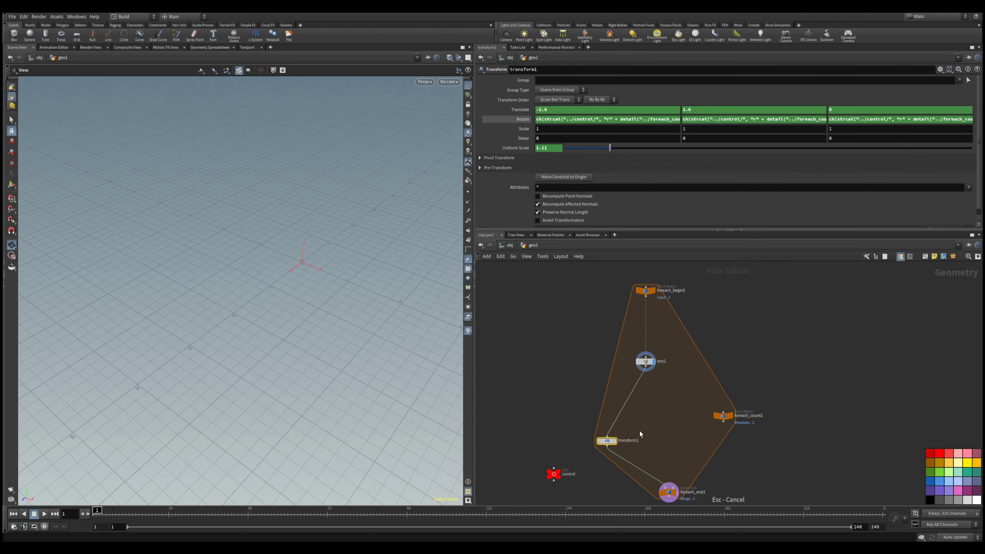
scroll(635, 432, up, 3)
drag(624, 406, 674, 399)
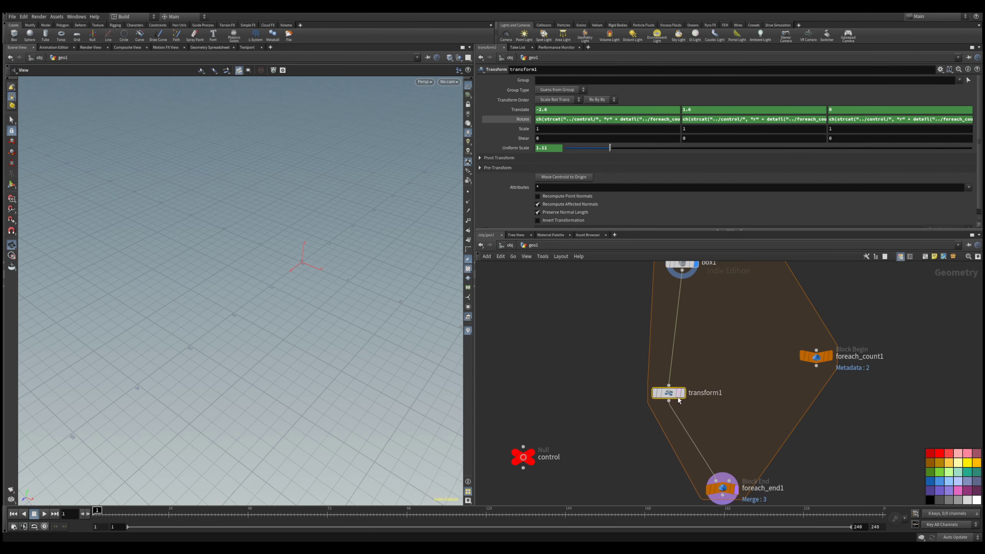
middle_drag(674, 398, 663, 452)
mouse_move(673, 325)
mouse_down()
mouse_move(655, 320)
mouse_move(663, 325)
mouse_up()
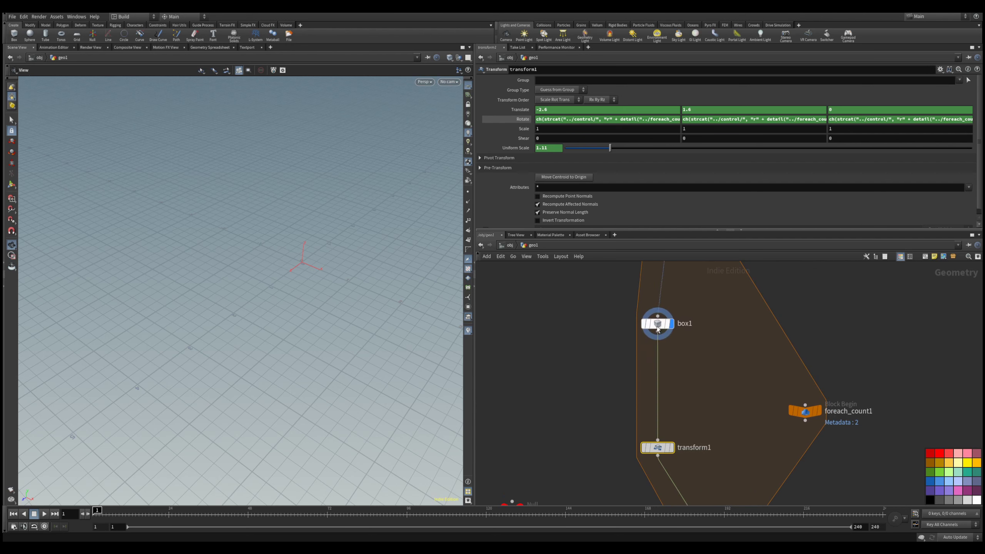
scroll(671, 399, down, 5)
drag(672, 426, 638, 427)
scroll(655, 363, up, 5)
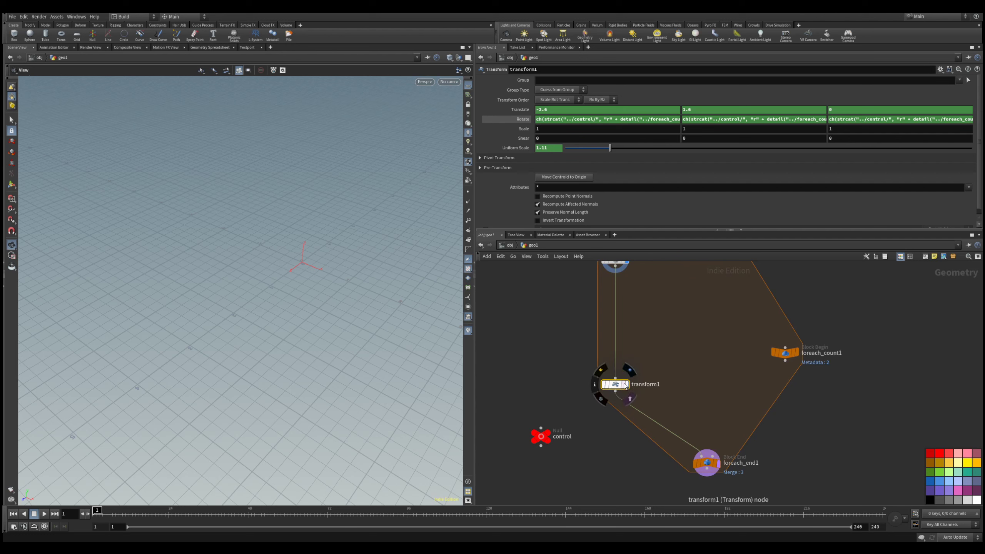
Select and display foreach_end1, and move box1 down closer to transform1.
click(709, 460)
scroll(663, 400, up, 5)
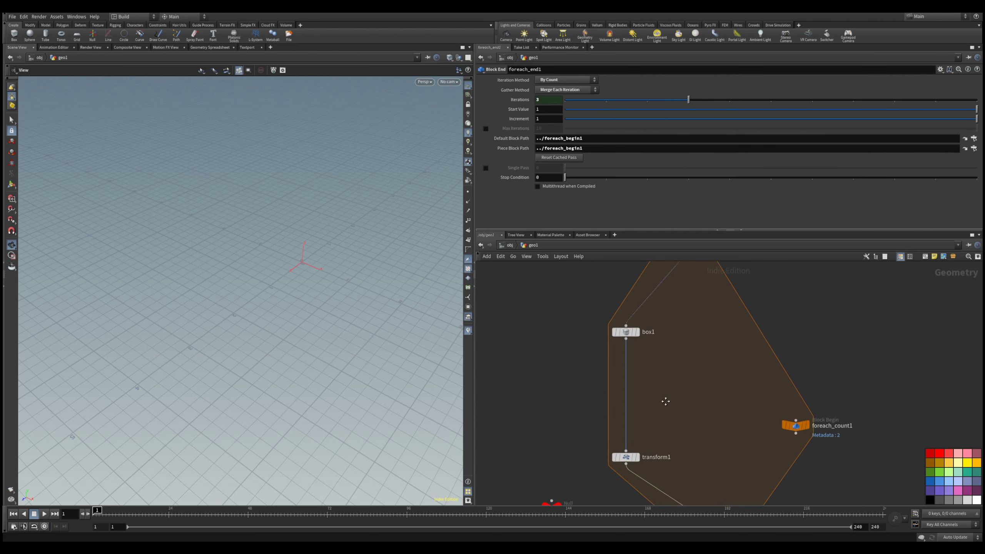
click(626, 326)
drag(627, 328, 627, 376)
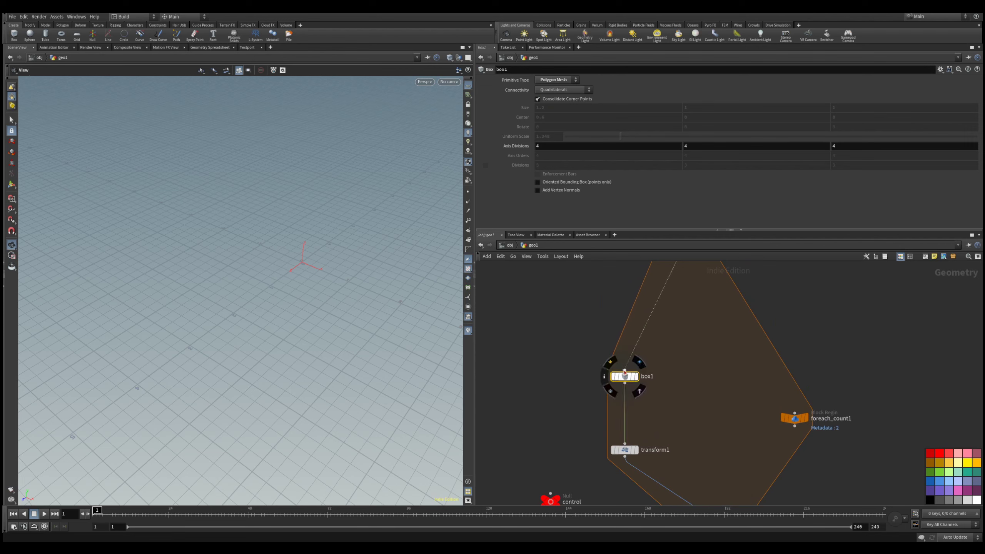